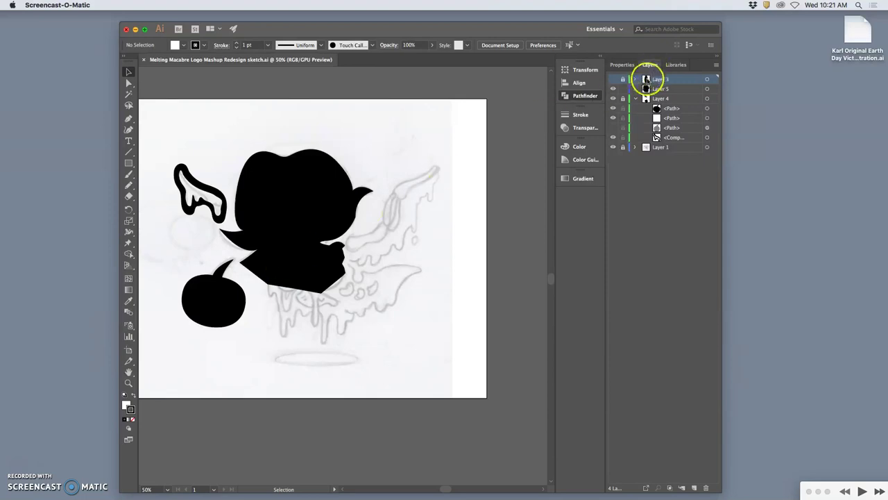
Reshape the lower edge of the silhouette's left hair flick by adjusting its tip's direction handle to follow the sketch.
click(340, 205)
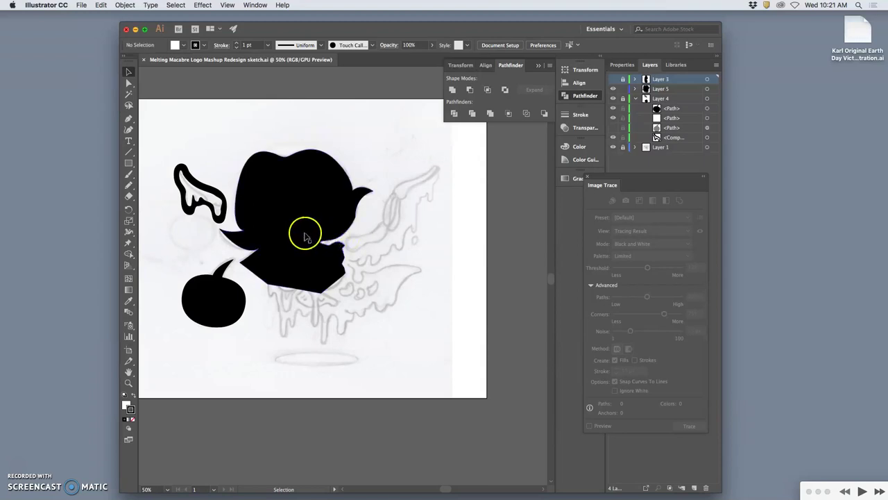
key(super+equal)
key(super+equal)
key(super+equal)
scroll(285, 234, left, 5)
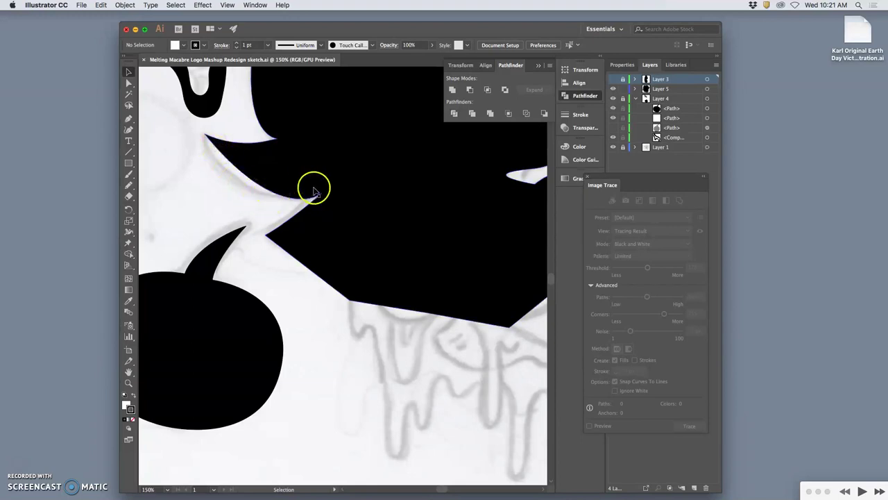
click(128, 118)
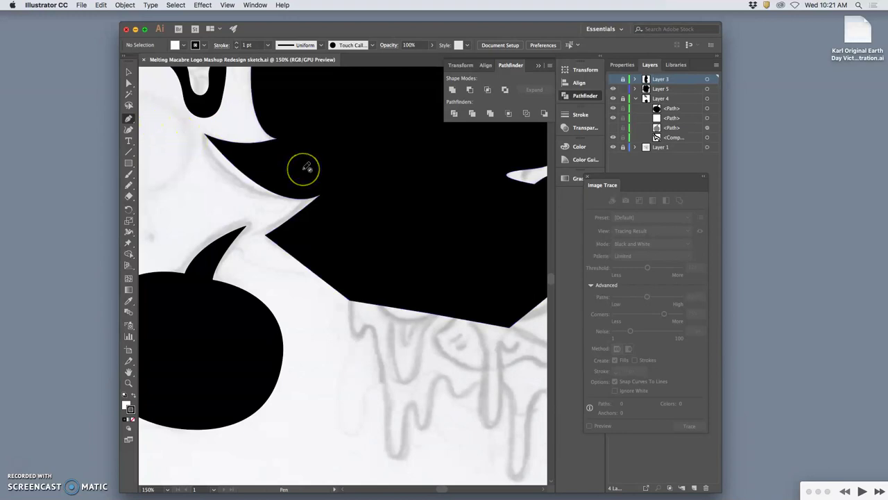
key(super)
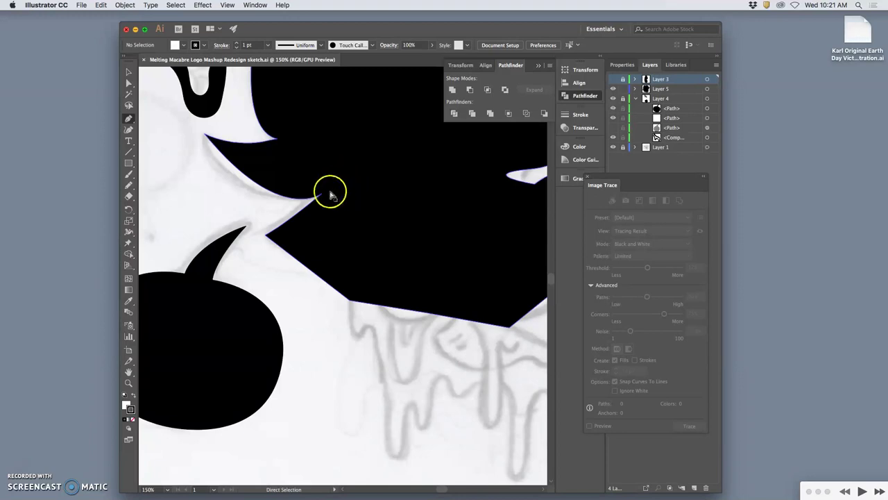
super+click(322, 194)
drag(324, 196, 238, 218)
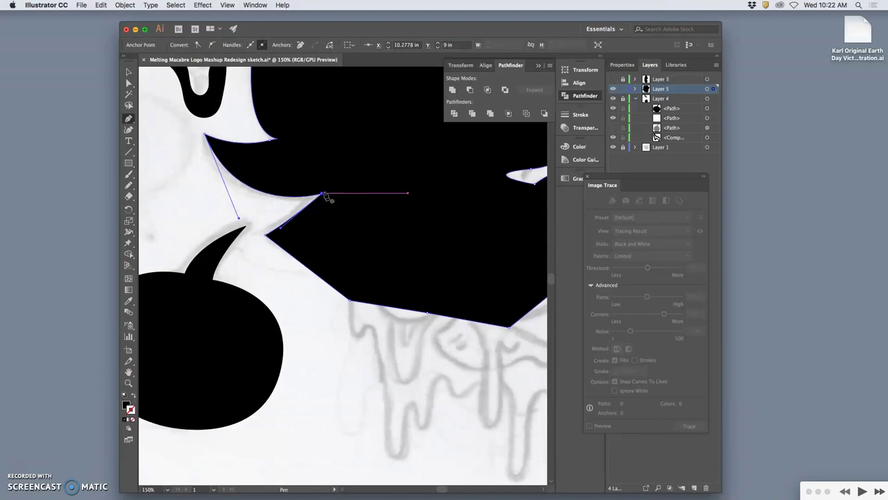
Add an anchor point partway along the left flick's lower edge and shift it to fit the sketch line.
click(205, 139)
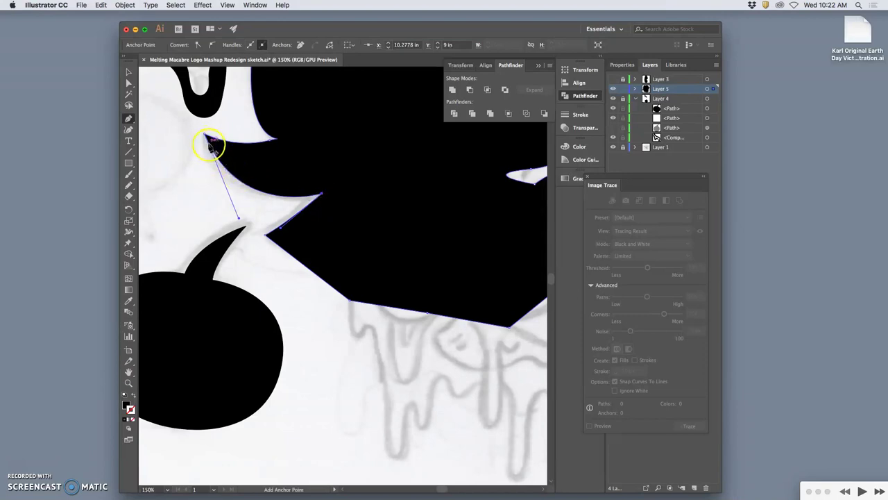
drag(269, 197, 231, 179)
click(236, 181)
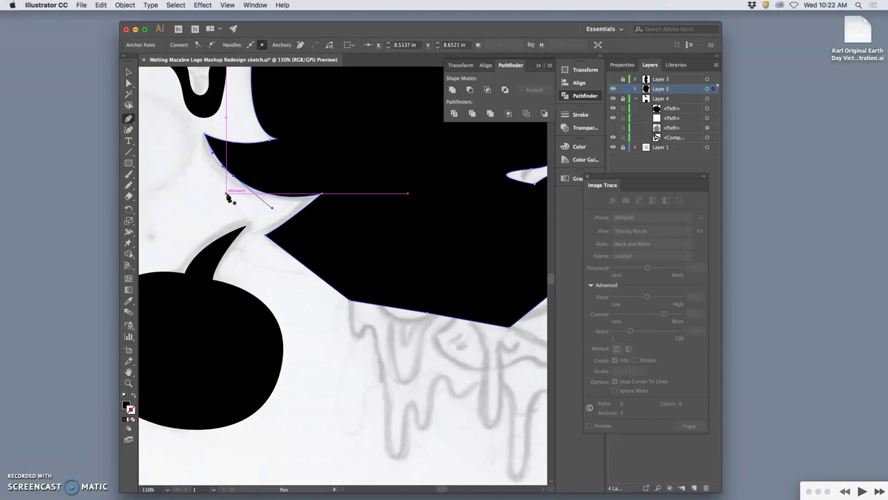
click(247, 196)
drag(247, 197, 285, 189)
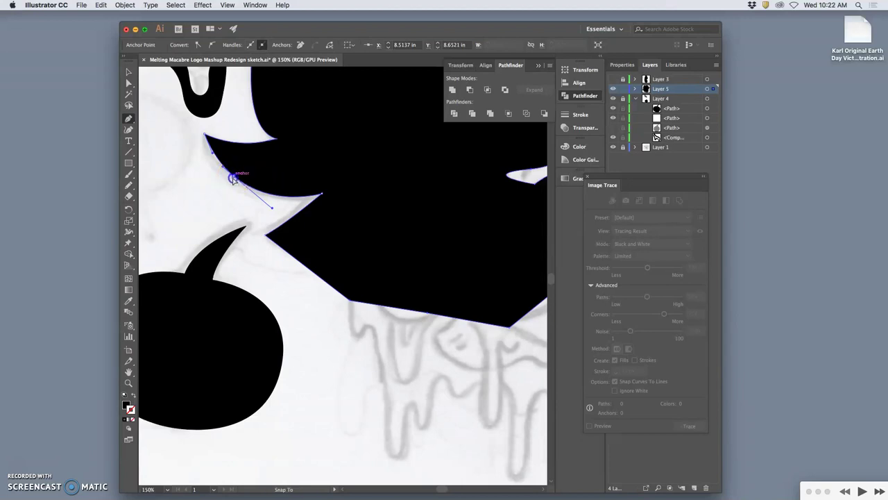
drag(236, 177, 222, 173)
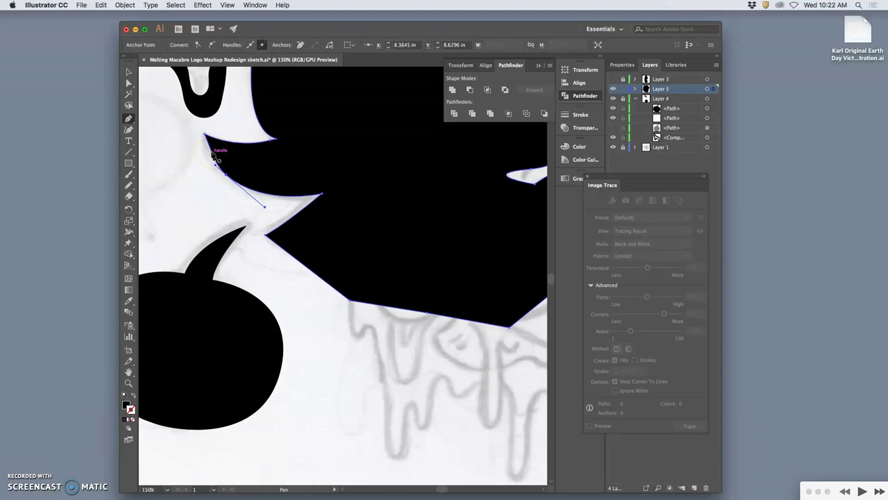
Try to adjust the direction handle just below the left flick's tip.
click(212, 152)
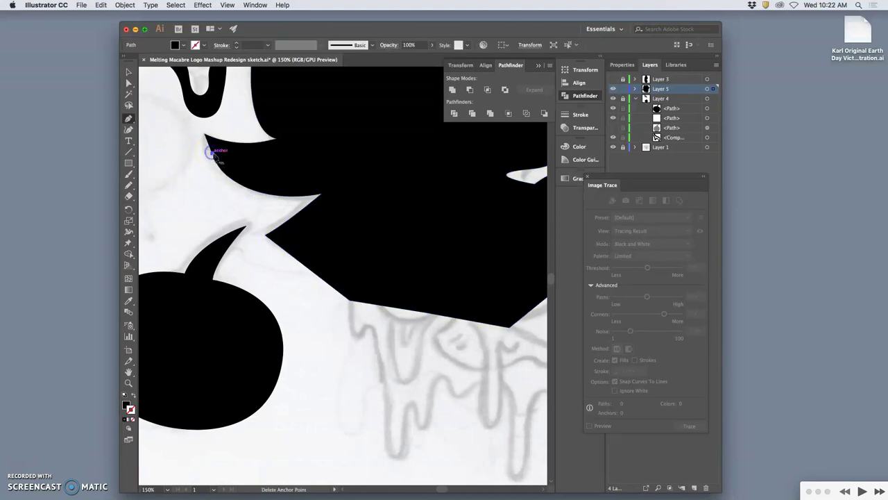
drag(212, 152, 213, 156)
click(207, 164)
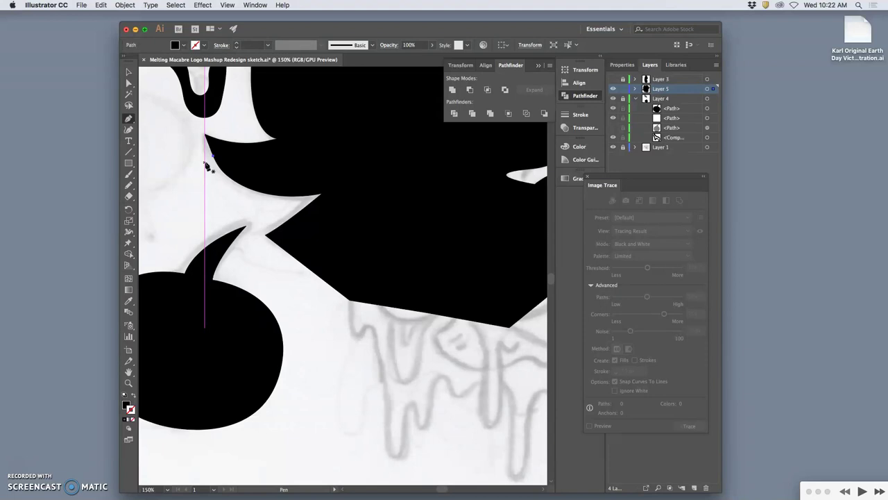
super+click(287, 199)
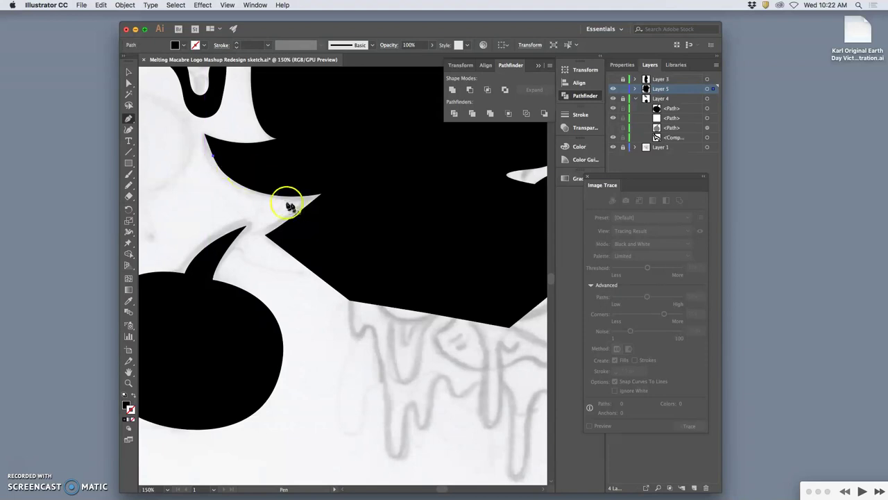
super+click(213, 159)
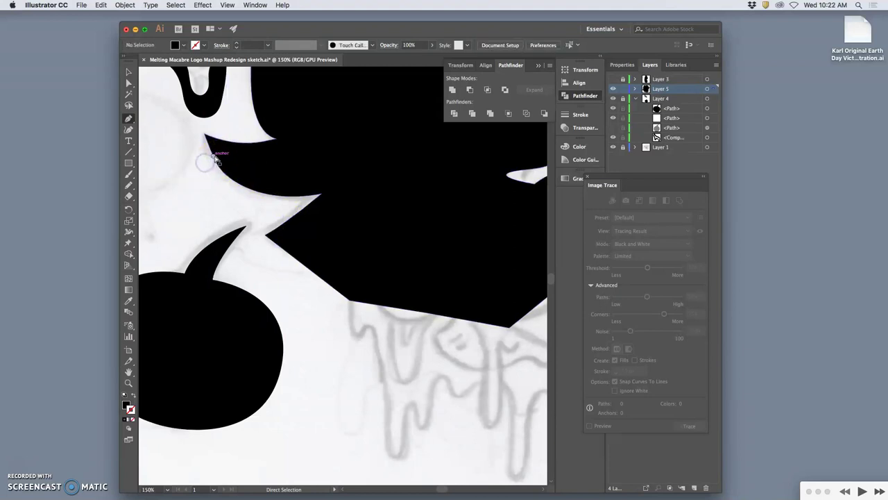
click(258, 170)
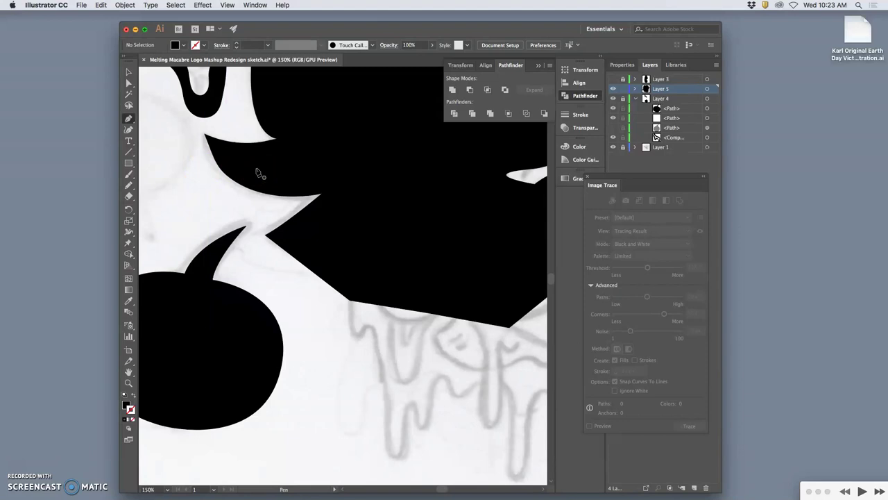
click(248, 164)
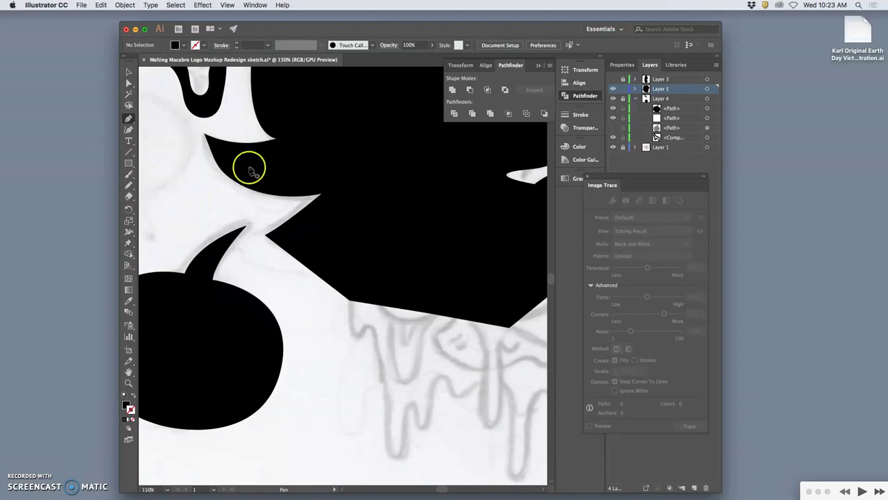
click(212, 157)
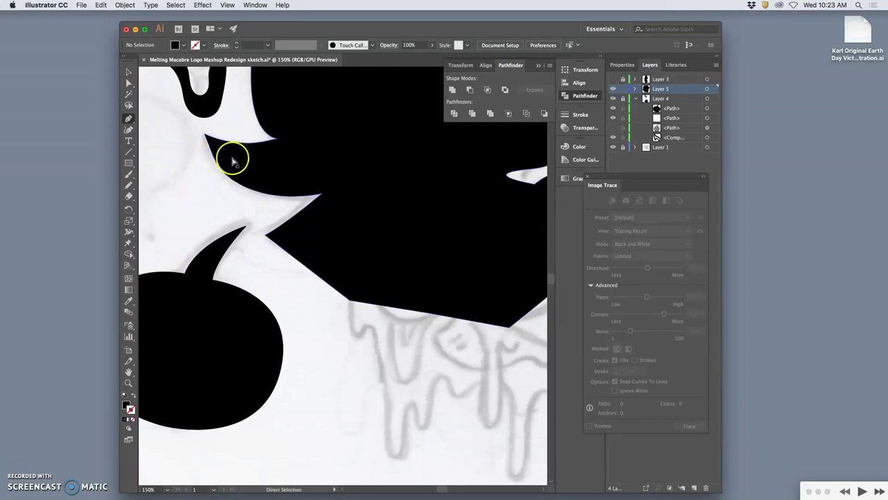
Select the entire black head-and-body silhouette, shift it slightly to the left, and deselect it.
super+click(233, 159)
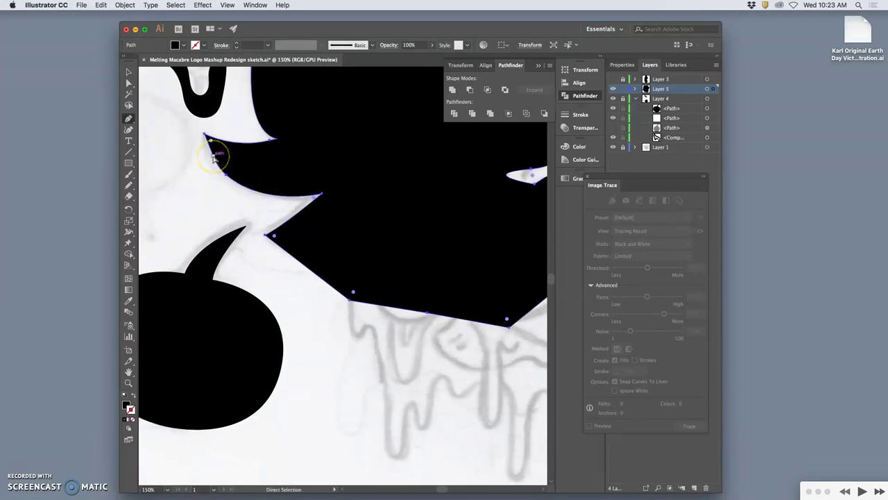
drag(213, 158, 209, 158)
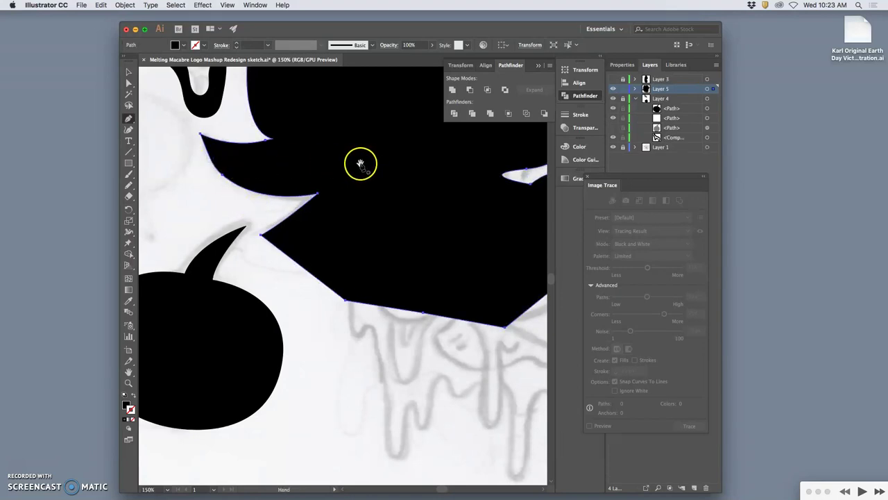
key(super)
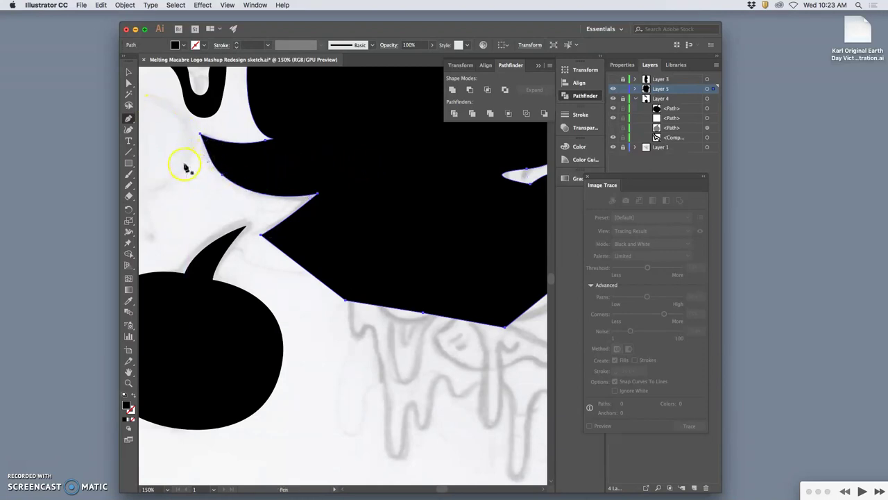
super+click(184, 167)
key(super)
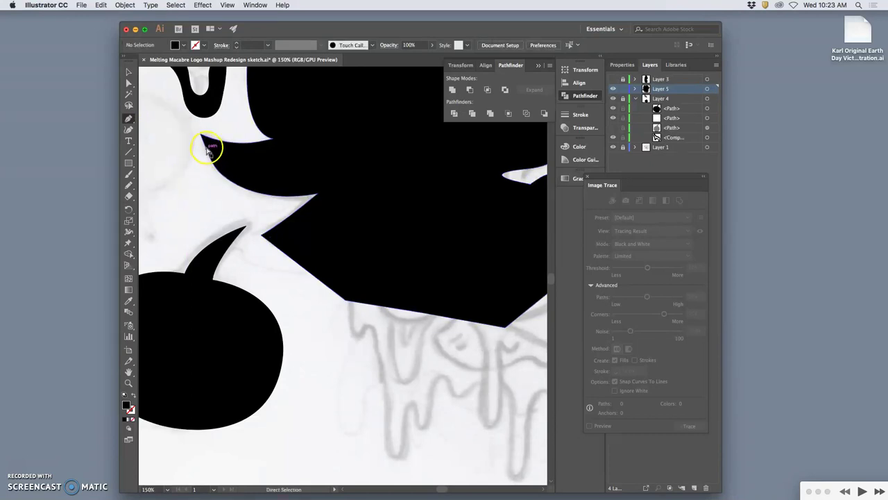
Adjust the lower direction handle at the left flick's tip to round the edge outward, then deselect the path.
drag(201, 136, 225, 178)
click(222, 175)
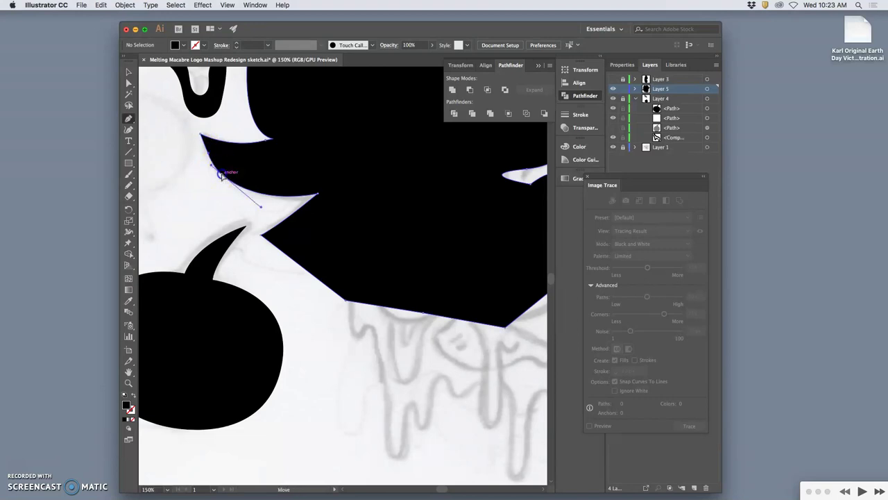
click(208, 158)
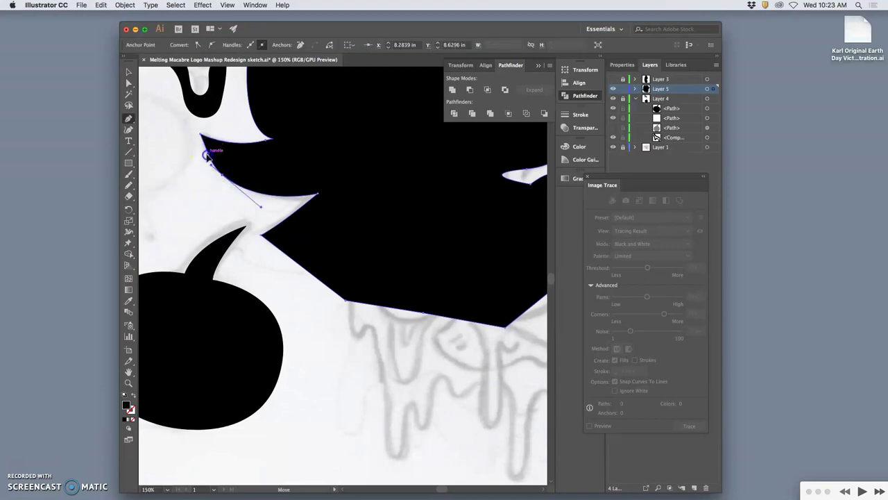
click(206, 157)
click(196, 185)
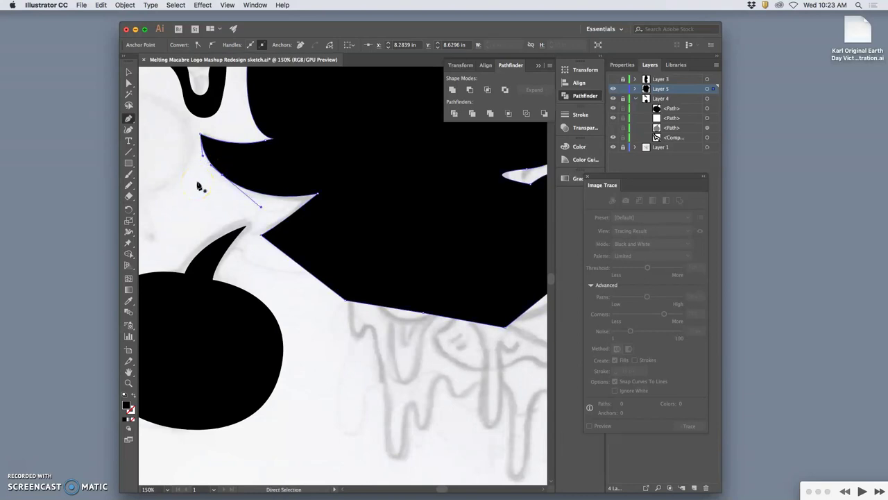
click(199, 186)
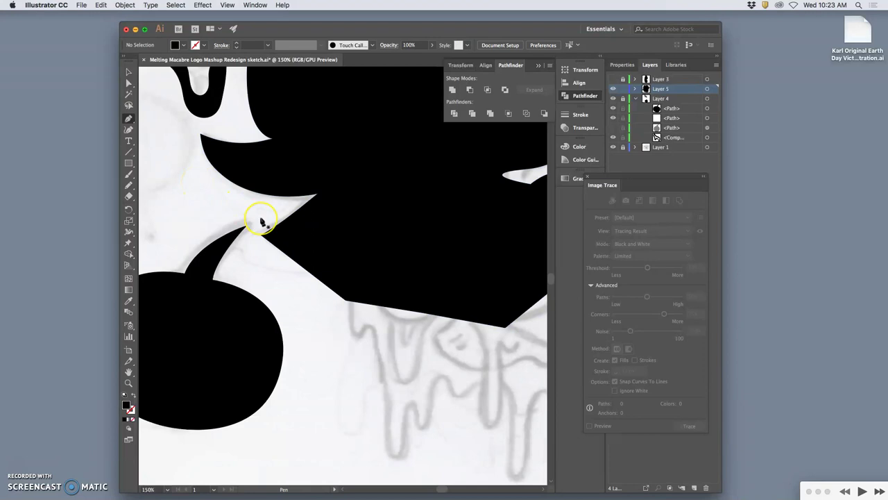
Move the anchor in the notch between the left flick and the body slightly outward and down, then deselect the path.
click(295, 230)
click(340, 254)
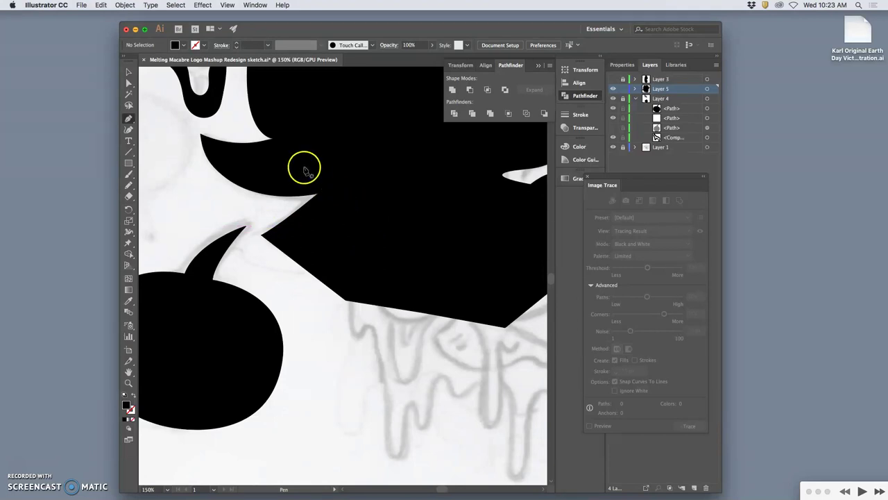
key(super)
super+click(319, 194)
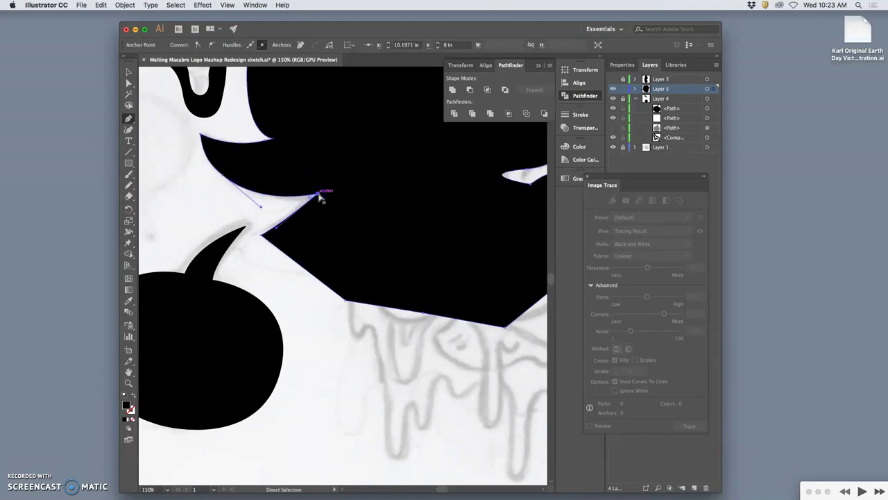
drag(247, 219, 244, 219)
super+click(249, 212)
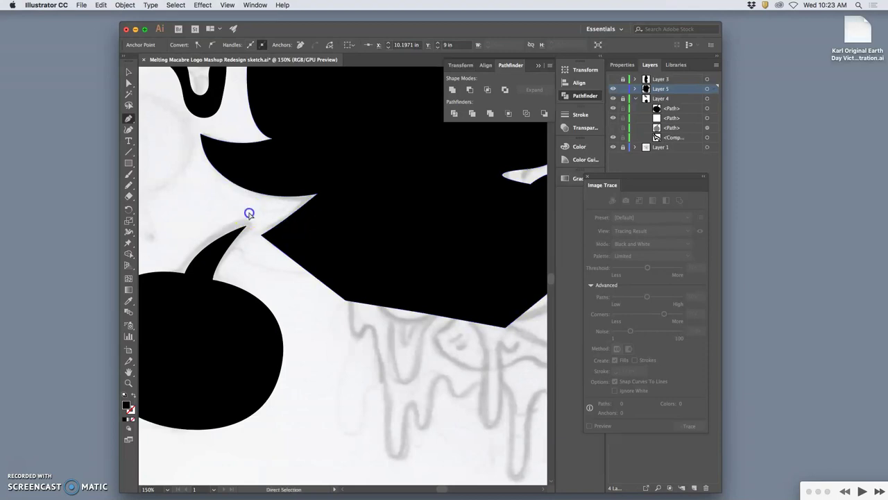
super+click(317, 196)
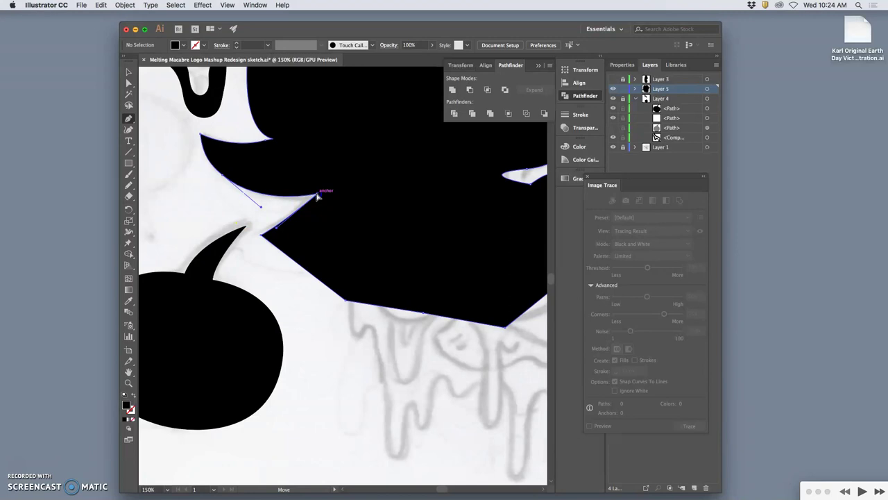
drag(316, 196, 309, 200)
click(203, 204)
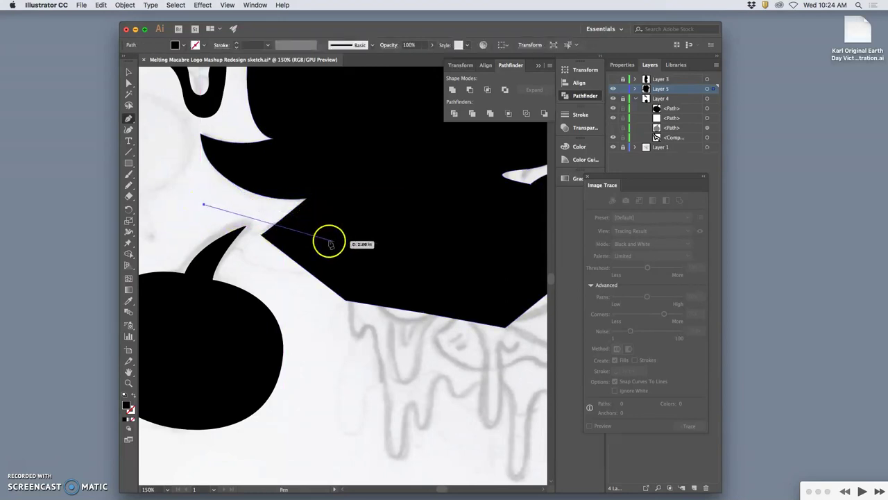
key(super)
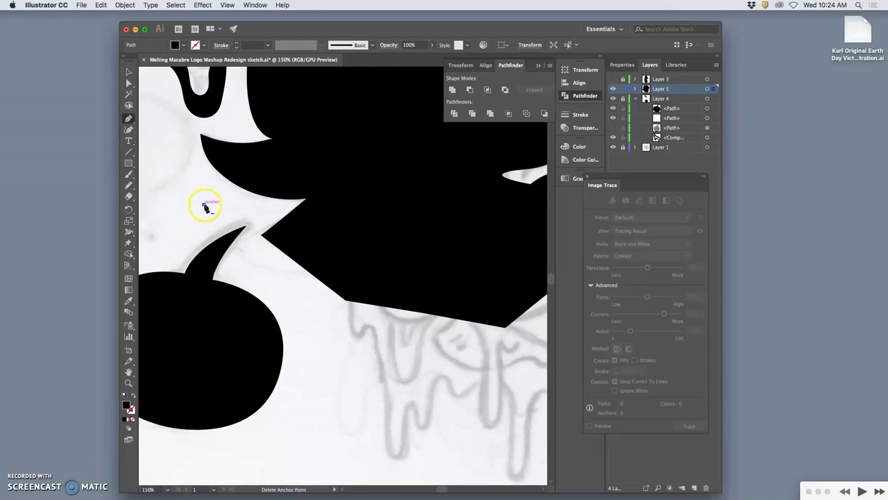
super+click(206, 200)
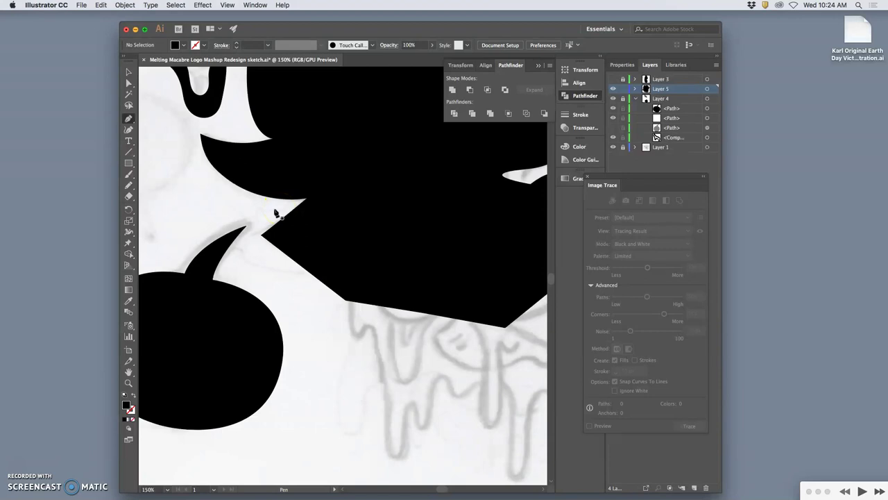
Convert the anchor where the left flick's upper edge meets the head into a corner point without direction handles.
click(280, 199)
super+click(275, 142)
super+click(275, 143)
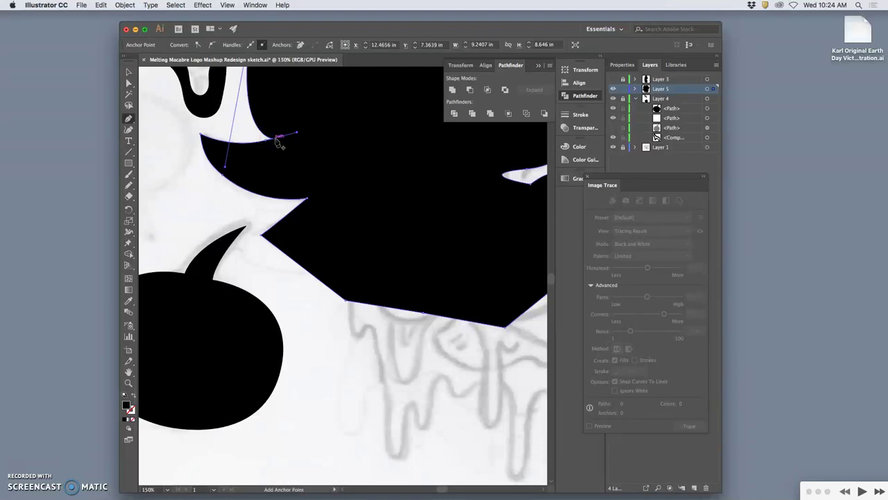
click(275, 143)
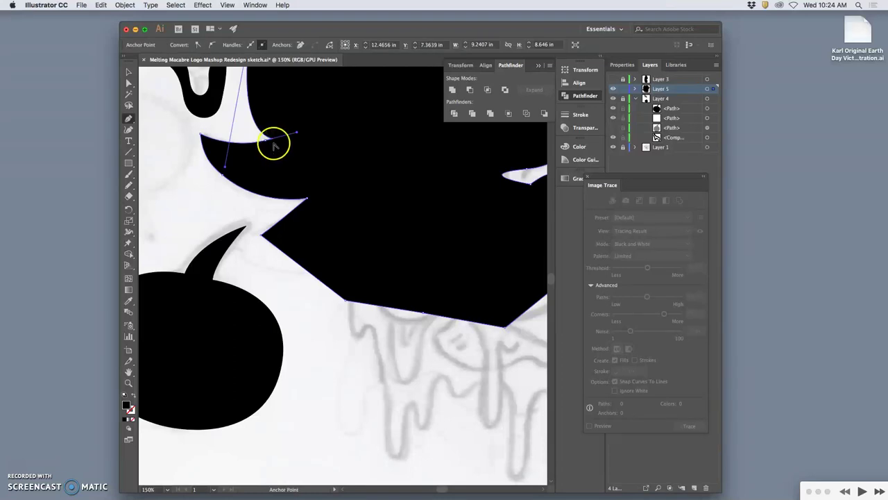
click(268, 144)
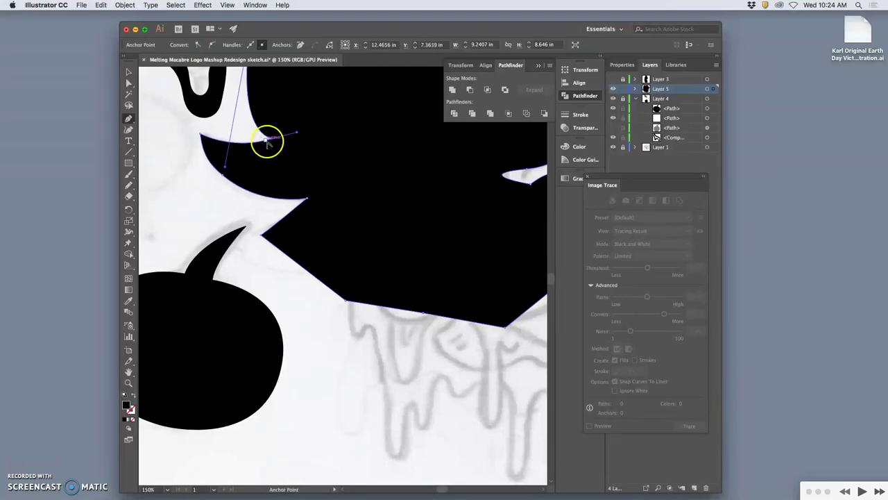
alt+click(266, 141)
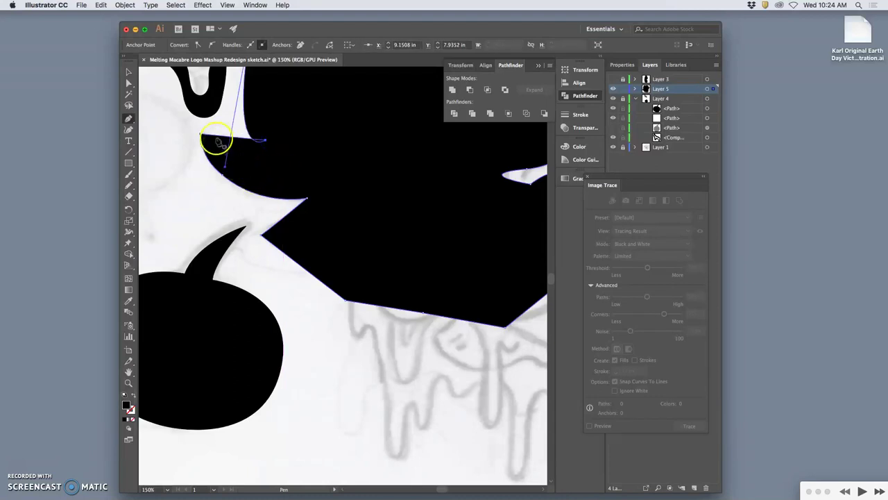
Pull direction handles from the anchor where the left flick's upper edge meets the head to curve that edge, then deselect the path.
drag(217, 142, 270, 162)
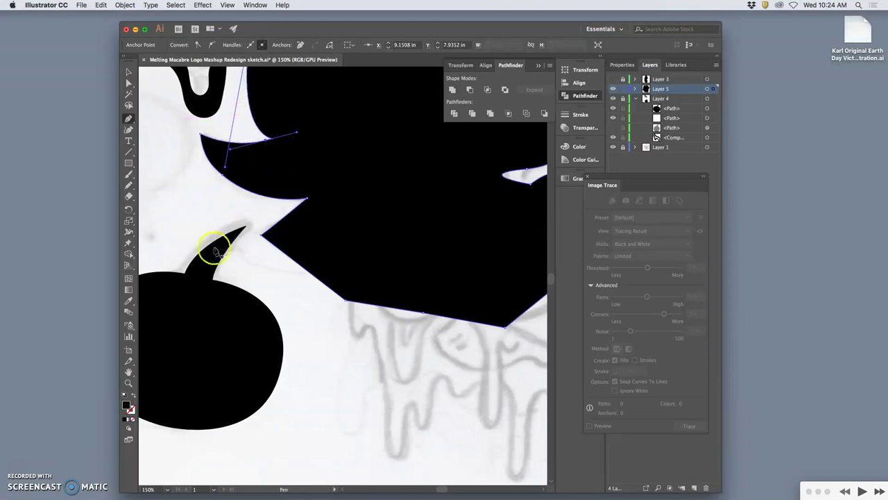
click(189, 212)
Target the black silhouette on Layer 5 and lower its opacity to 50%.
key(super+minus)
key(super+minus)
key(super+minus)
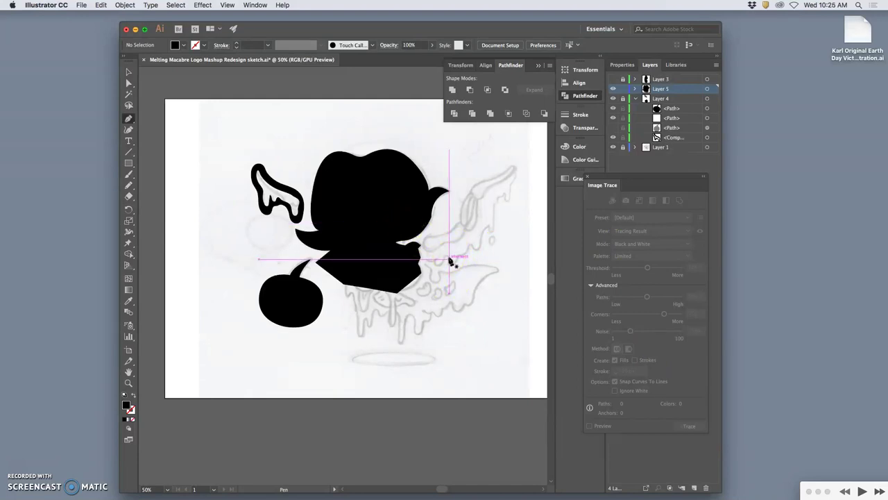
click(707, 89)
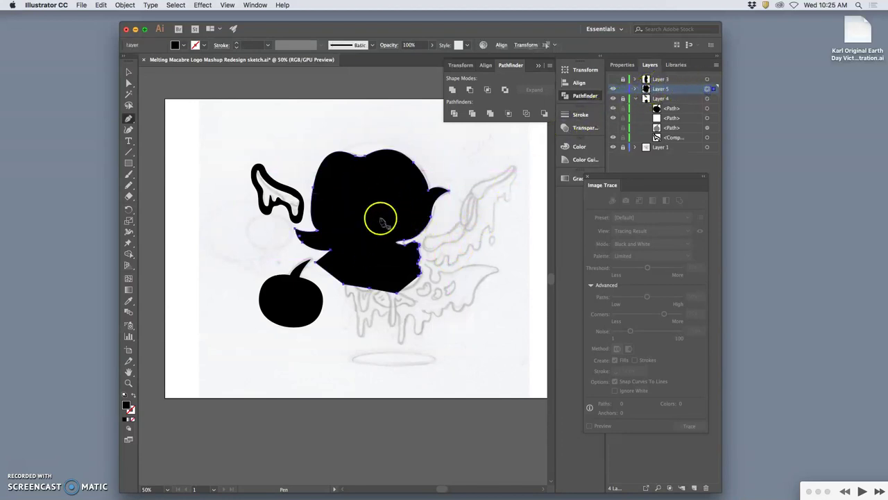
click(581, 128)
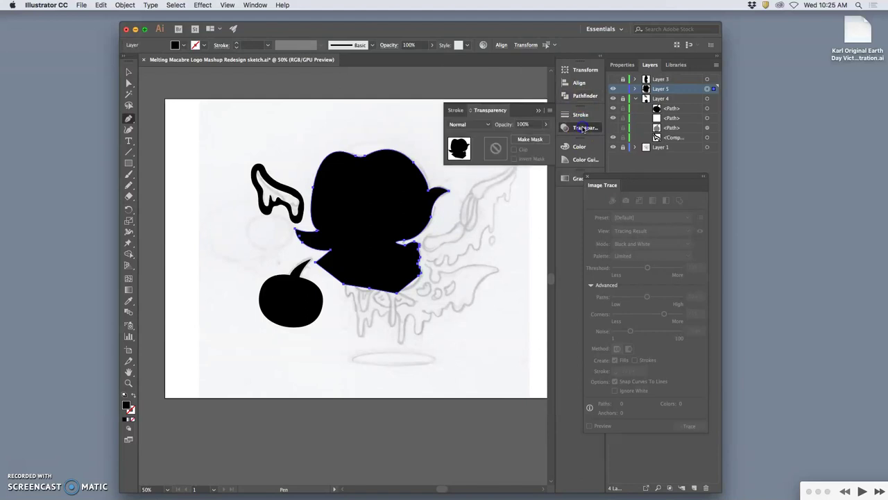
click(546, 124)
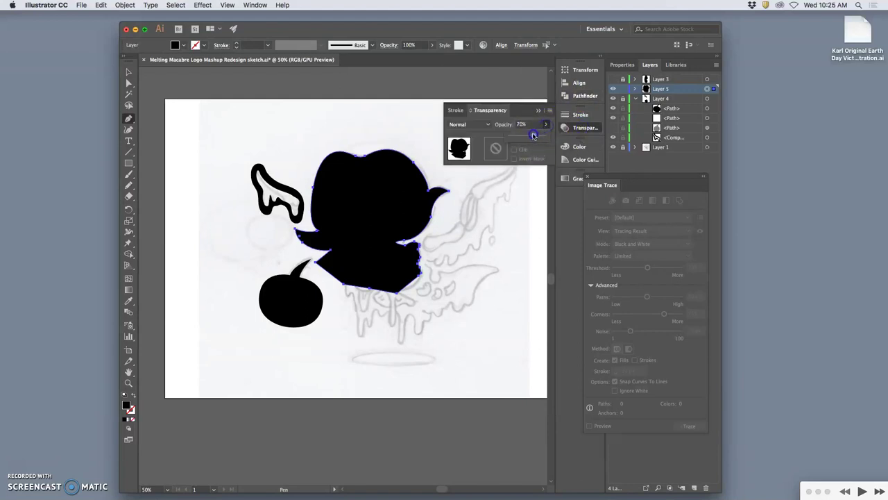
drag(527, 135, 527, 135)
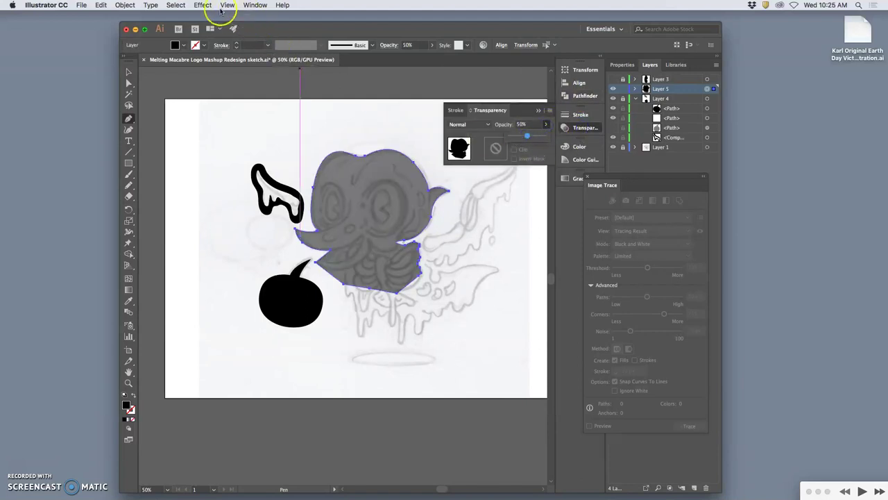
click(255, 5)
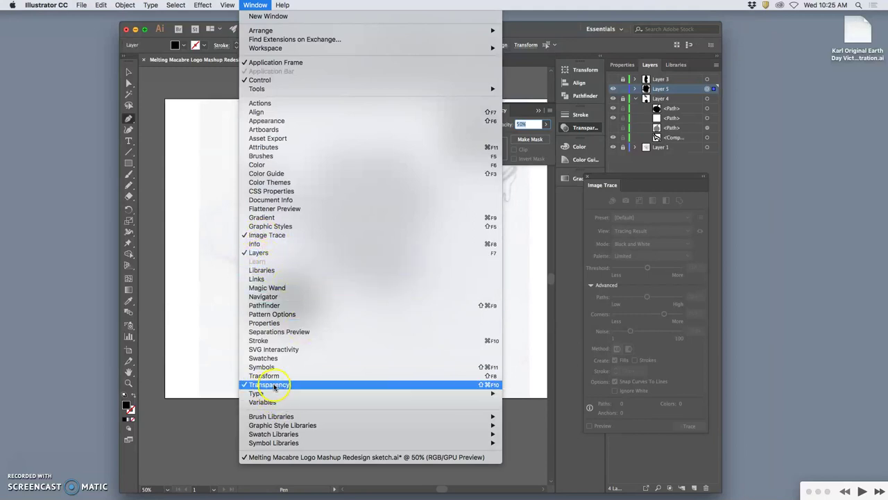
click(540, 435)
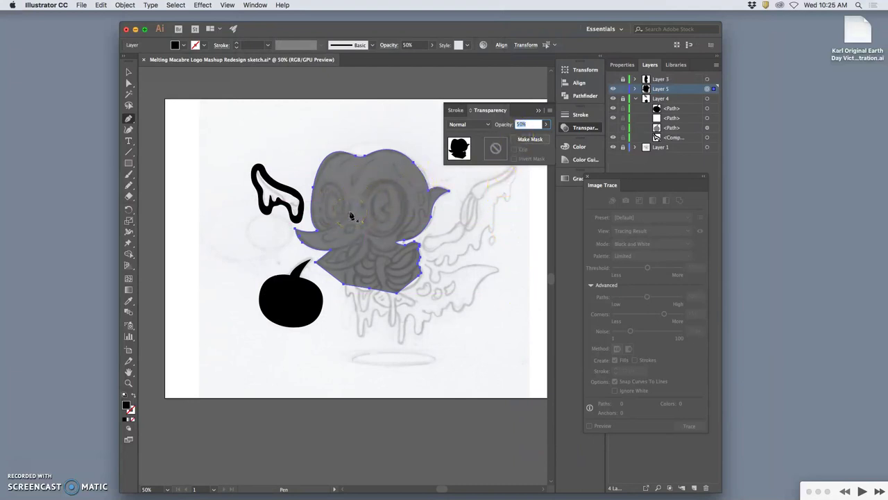
Restore the silhouette layer's opacity to 100%.
click(546, 125)
drag(528, 137, 559, 137)
Unlock Layer 1, copy its sketch image, and lock the layer again.
click(664, 148)
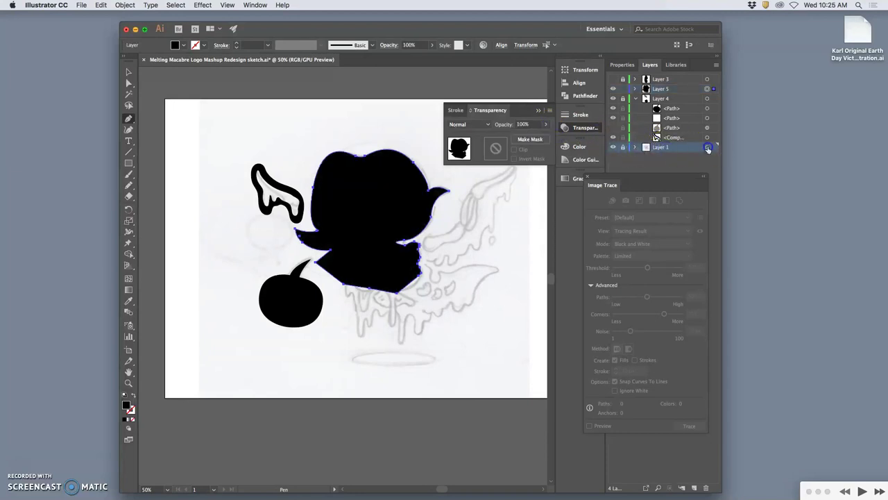
click(623, 148)
click(623, 148)
click(706, 147)
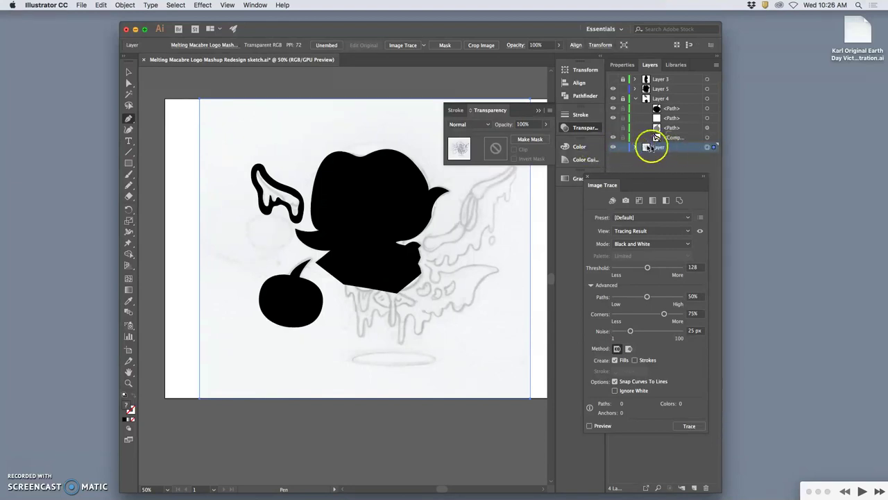
click(613, 148)
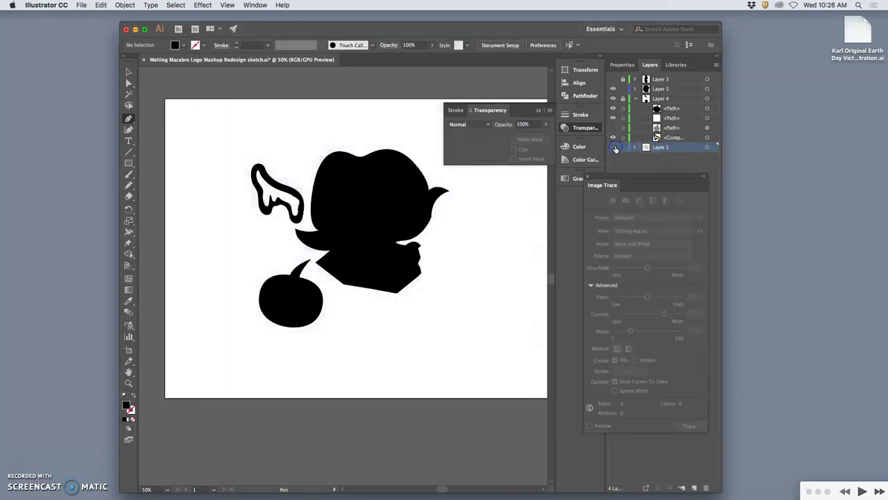
click(613, 147)
click(644, 150)
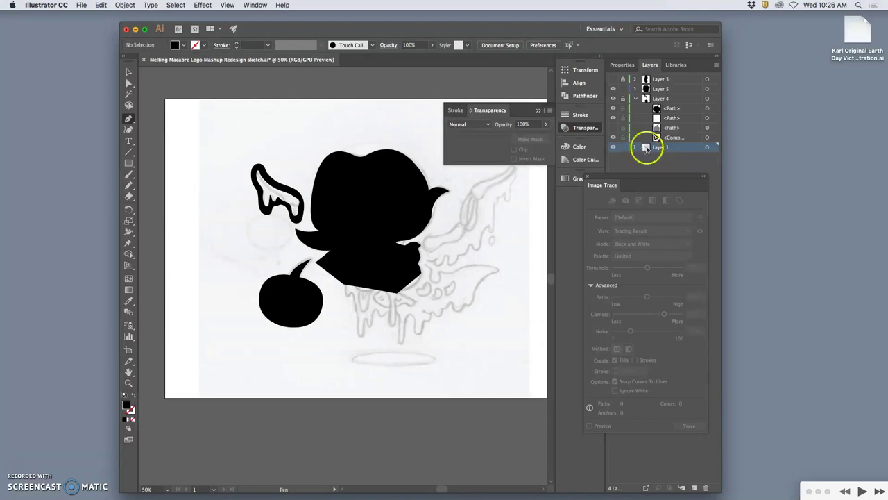
click(706, 147)
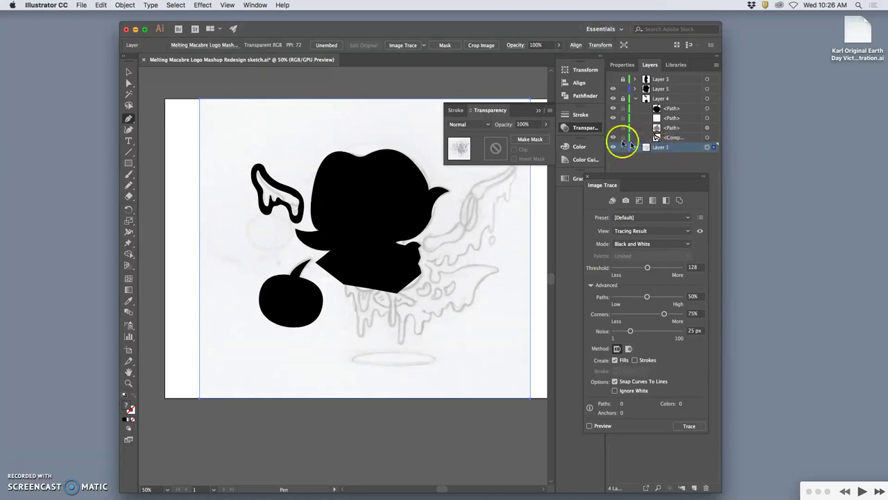
click(100, 5)
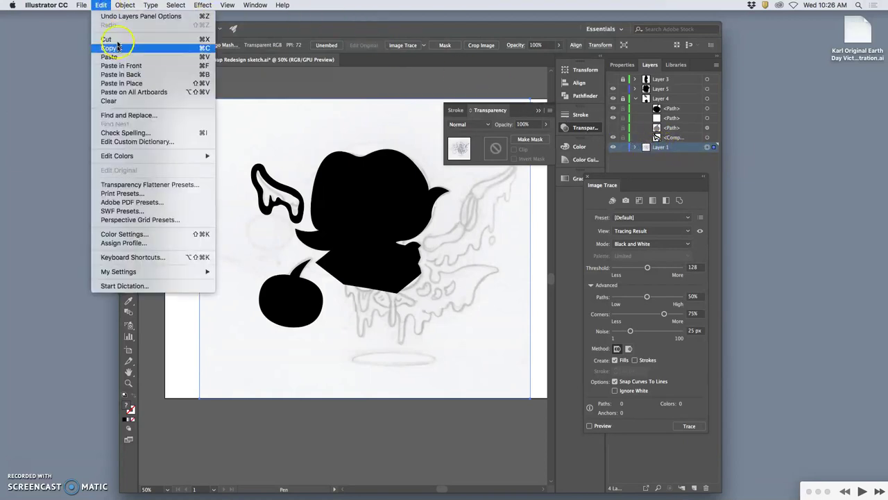
click(109, 48)
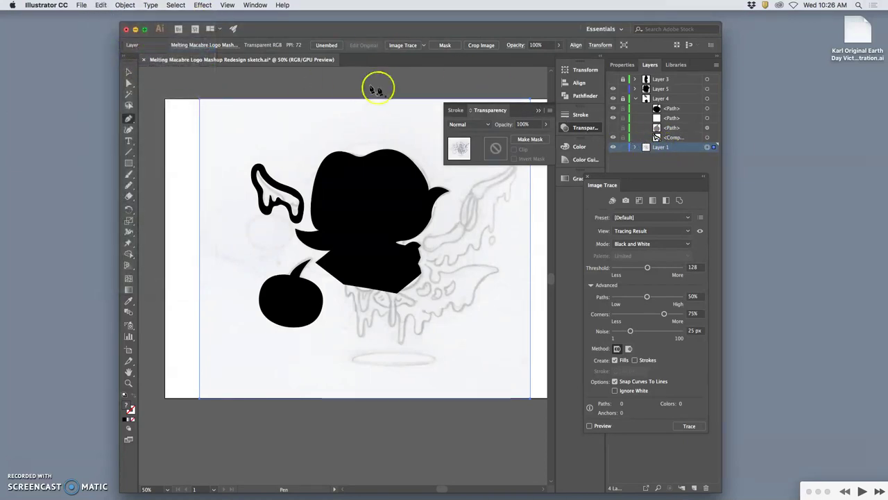
click(622, 147)
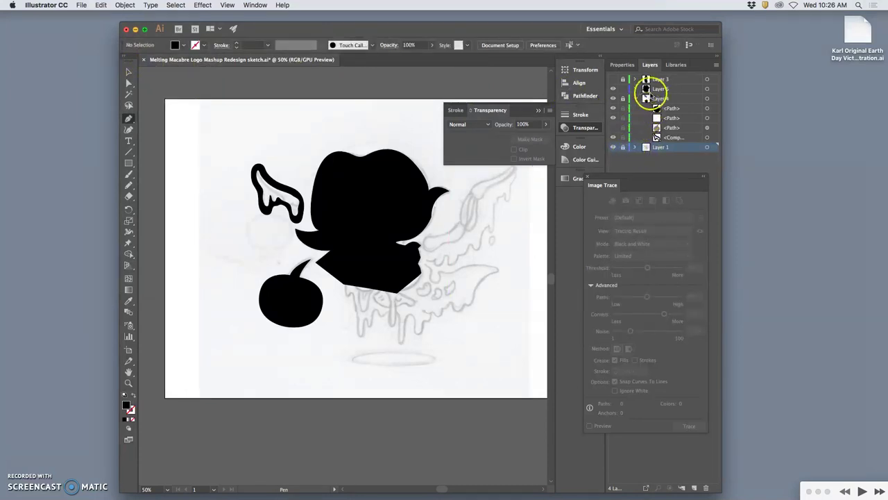
Create a new layer above Layer 3 and paste the copied sketch in place on it.
click(661, 80)
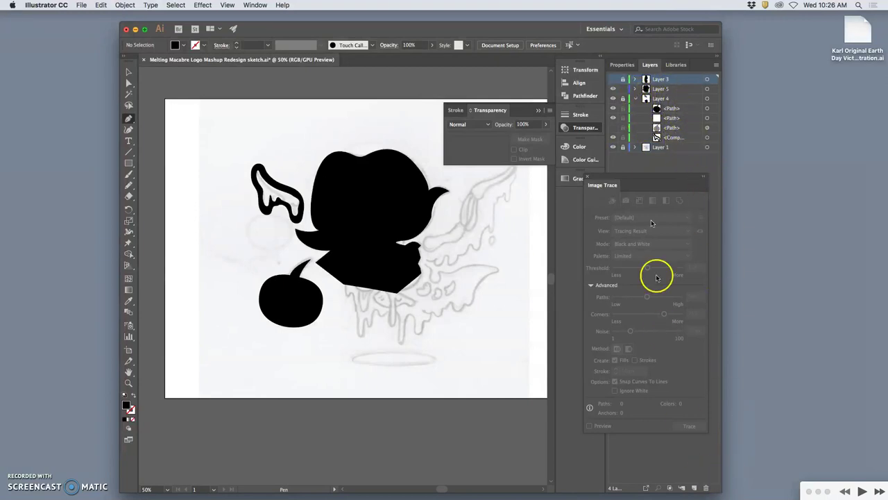
click(693, 488)
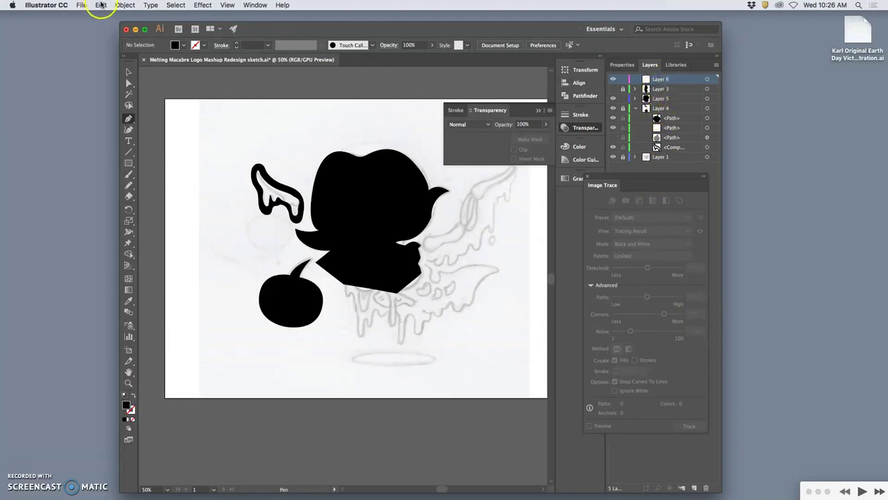
click(707, 79)
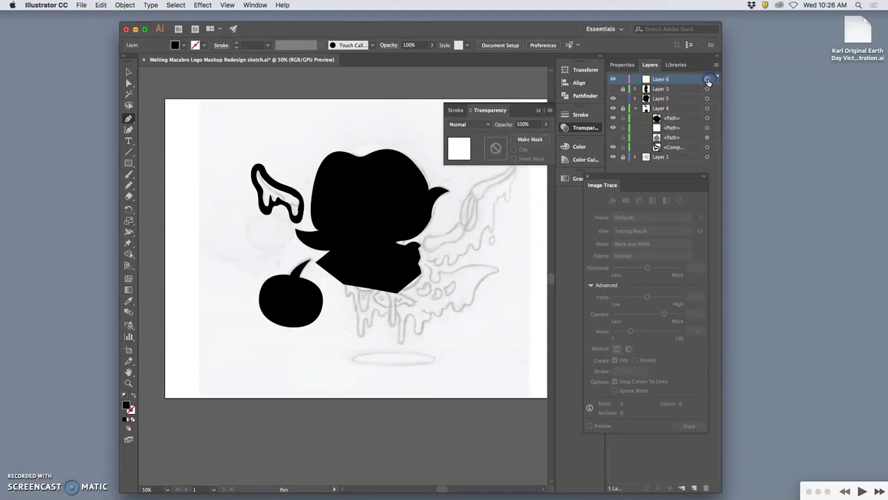
click(101, 6)
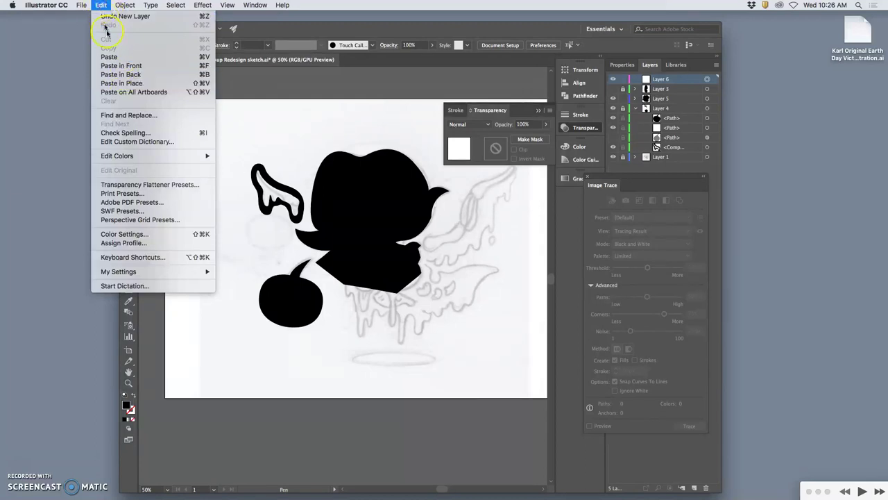
click(119, 83)
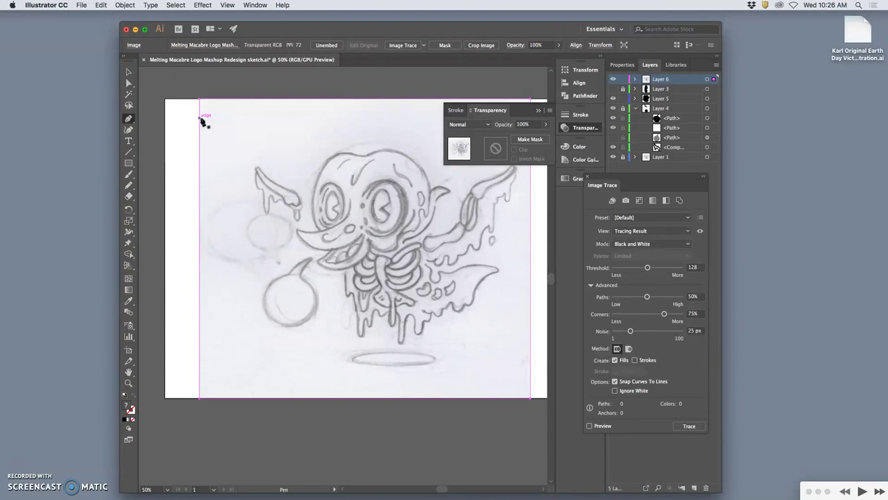
click(101, 5)
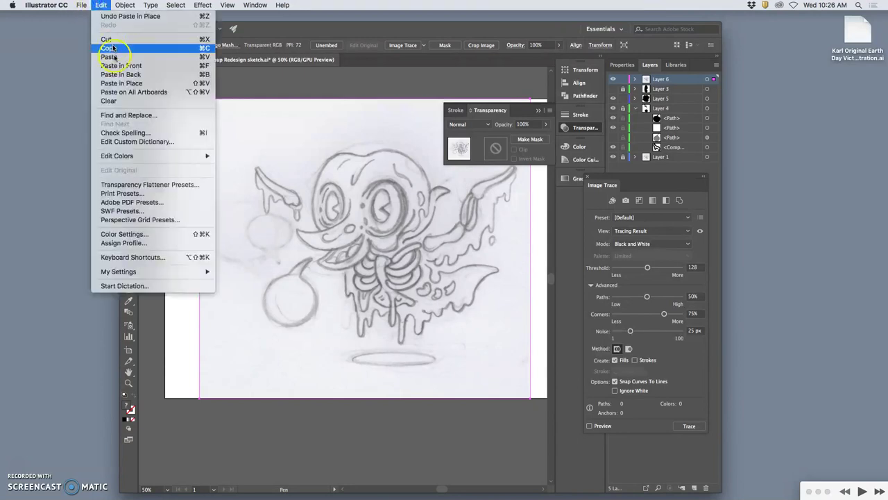
click(113, 82)
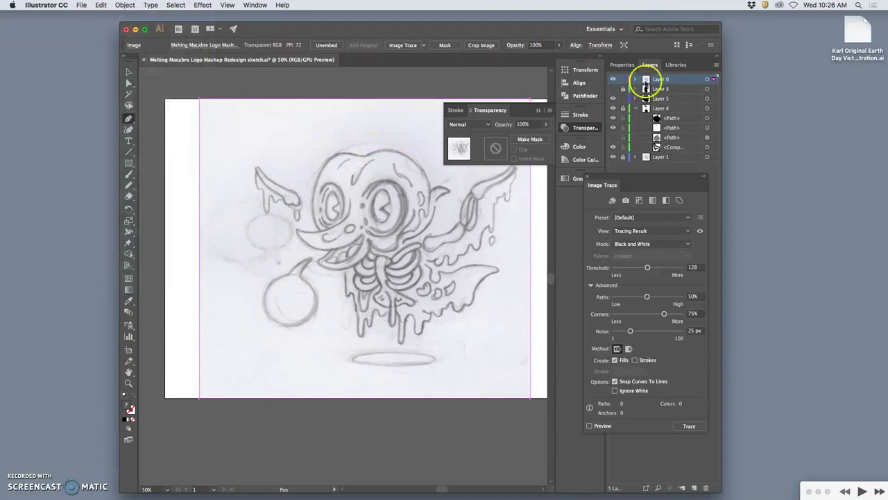
Reduce the opacity of the pasted sketch on Layer 6 to 24% and lock that layer.
double_click(650, 81)
click(612, 80)
click(613, 80)
click(612, 80)
click(612, 80)
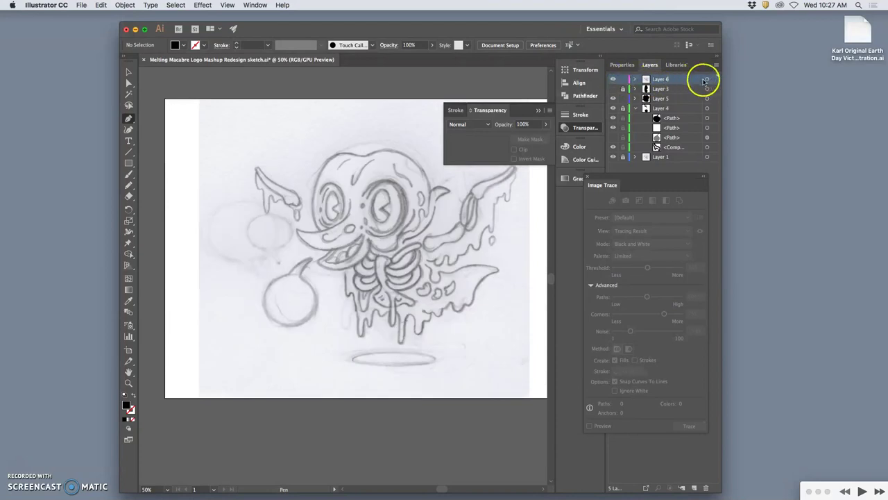
click(707, 79)
click(545, 124)
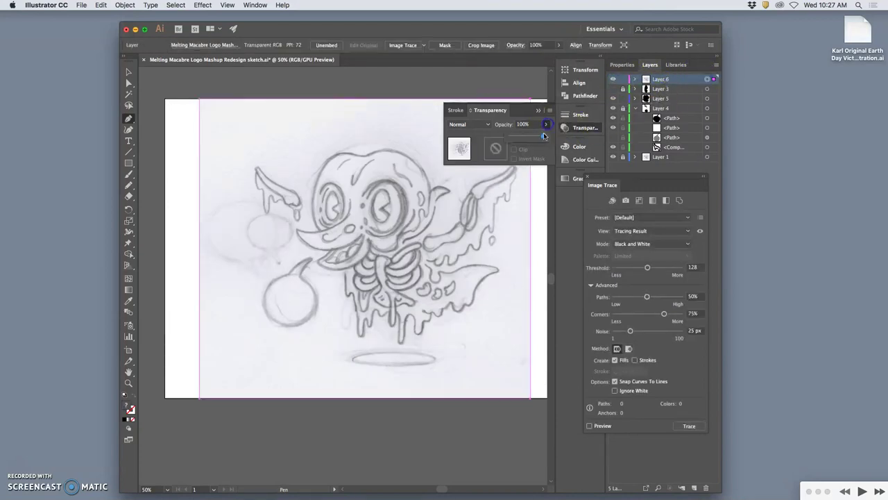
drag(526, 137, 518, 138)
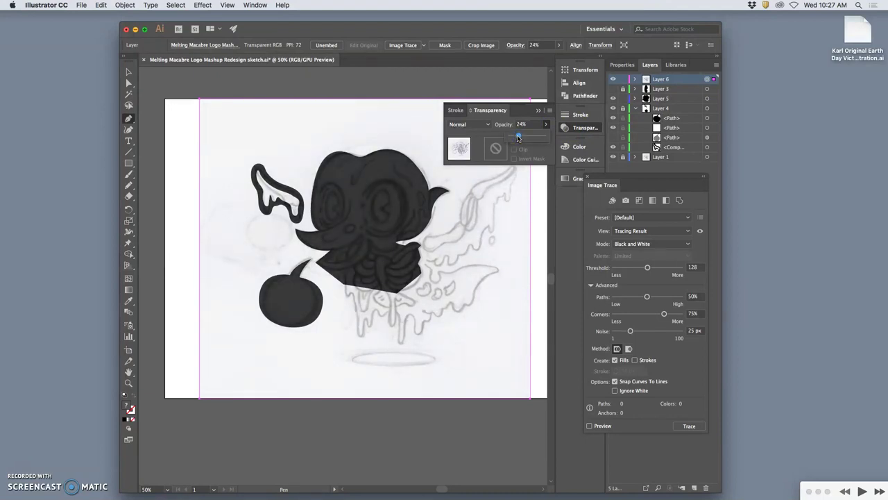
click(622, 80)
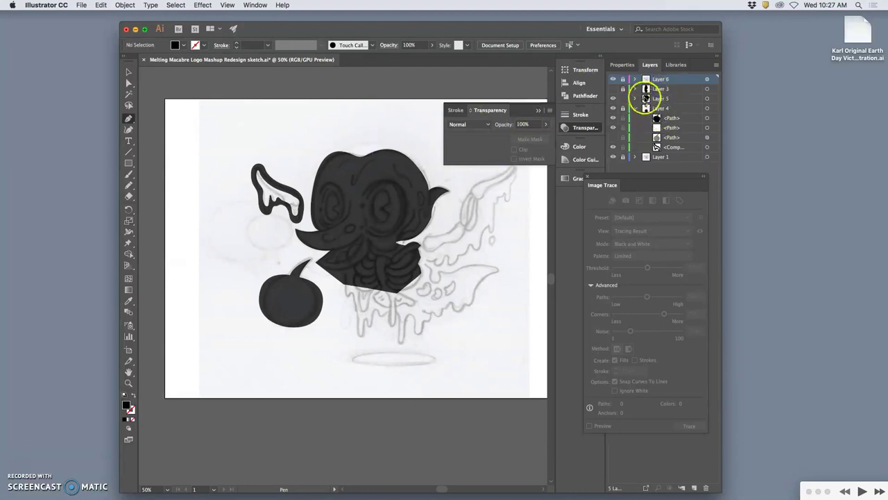
Select the black silhouette path within Layer 5 and set up the Pencil tool to edit selected paths within 5 pixels.
click(634, 99)
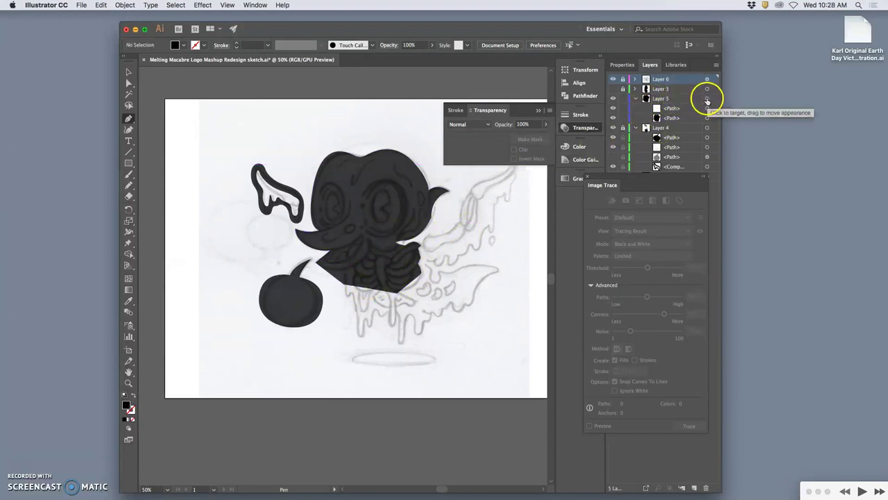
click(707, 117)
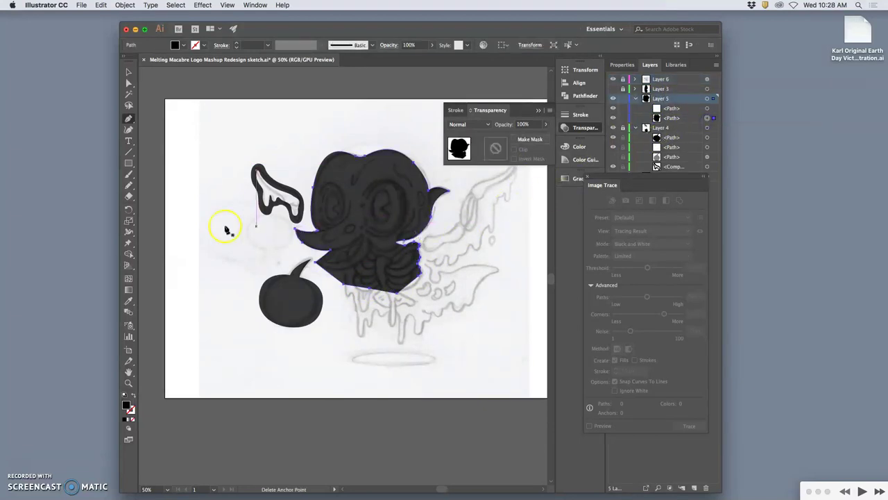
click(128, 186)
mouse_move(361, 272)
mouse_down()
mouse_move(329, 261)
mouse_move(316, 265)
mouse_move(342, 238)
mouse_move(319, 236)
mouse_move(329, 224)
mouse_move(319, 197)
mouse_move(329, 166)
mouse_move(381, 145)
mouse_move(411, 149)
mouse_move(434, 185)
mouse_move(452, 190)
mouse_move(439, 217)
mouse_move(403, 244)
mouse_move(384, 272)
mouse_move(317, 262)
mouse_up()
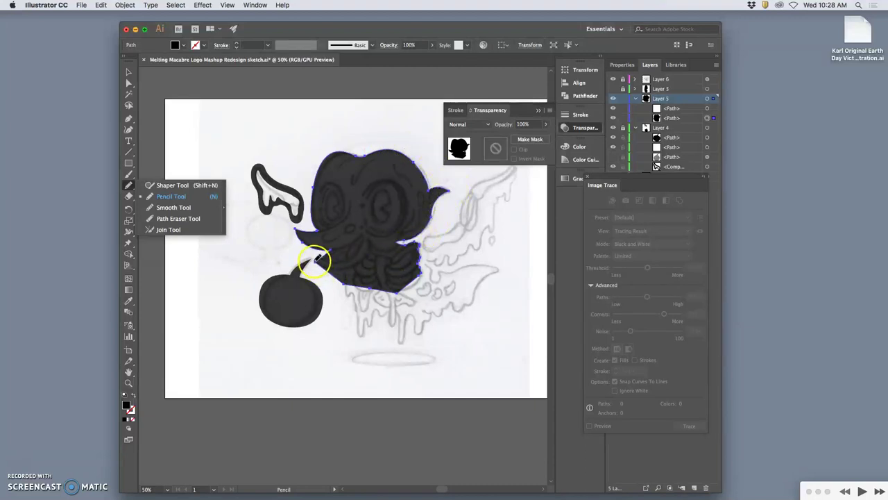
double_click(129, 185)
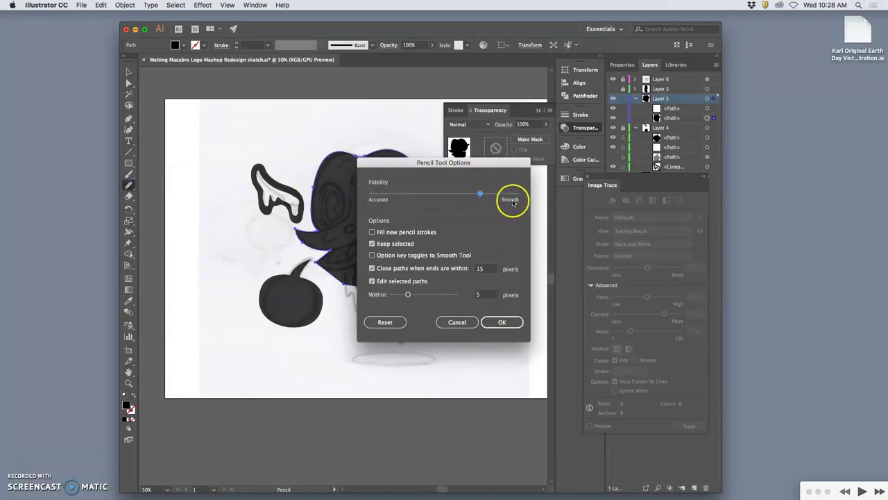
click(507, 323)
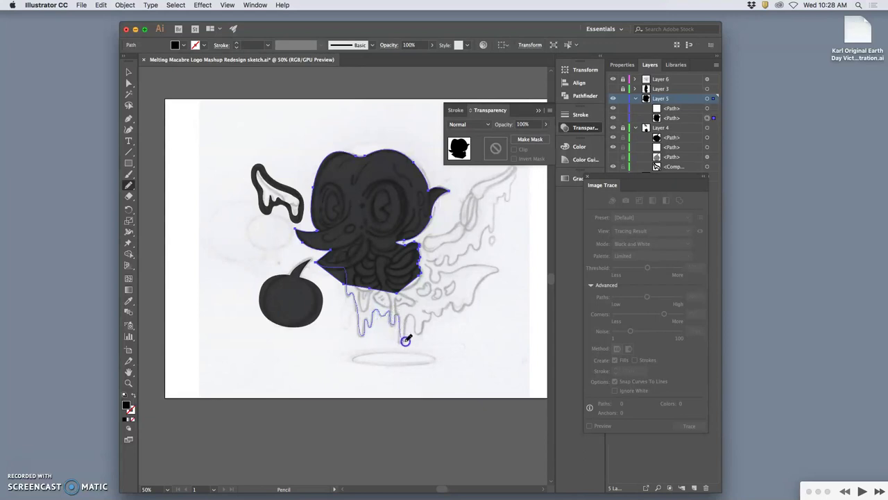
Try tracing the lower body and its hanging drips with the Pencil tool to reshape the silhouette's bottom edge.
drag(405, 326, 402, 301)
drag(420, 274, 419, 267)
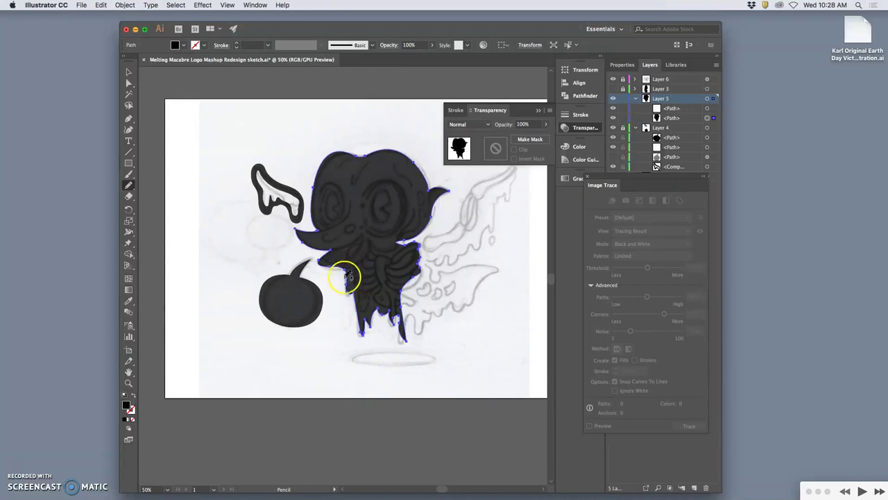
mouse_move(347, 276)
mouse_down()
mouse_move(343, 258)
mouse_move(362, 271)
mouse_move(356, 322)
mouse_move(387, 319)
mouse_up()
key(super+plus)
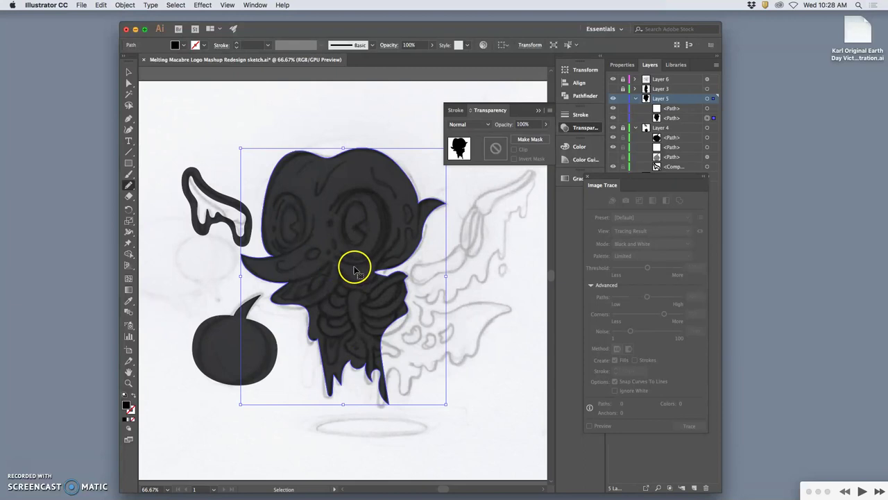
key(super+equal)
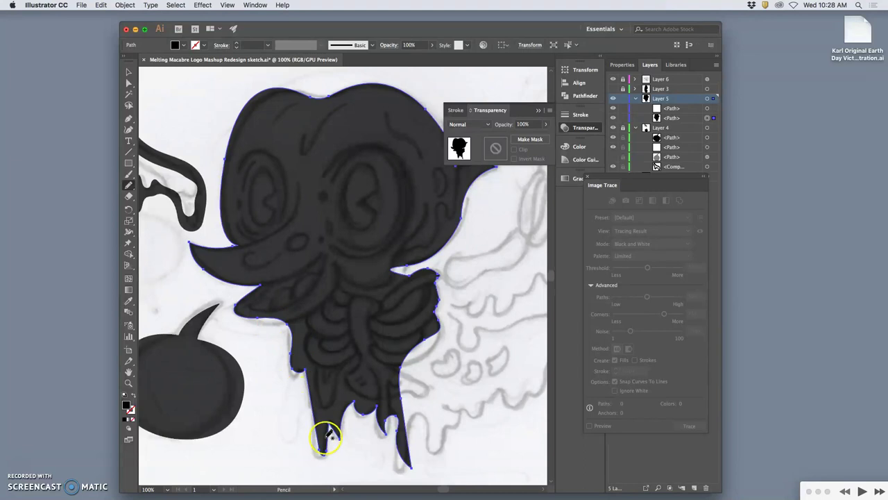
drag(328, 426, 325, 398)
Set the Pencil tool's fidelity to the midpoint between Accurate and Smooth.
double_click(128, 185)
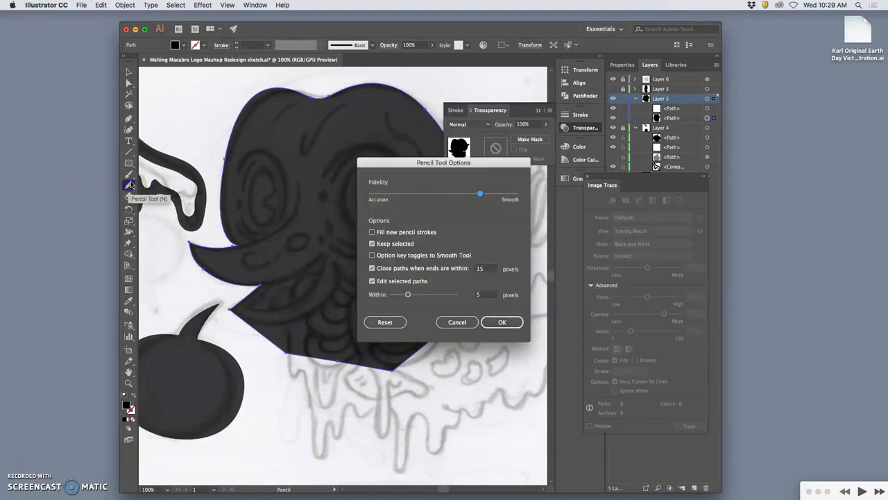
click(443, 194)
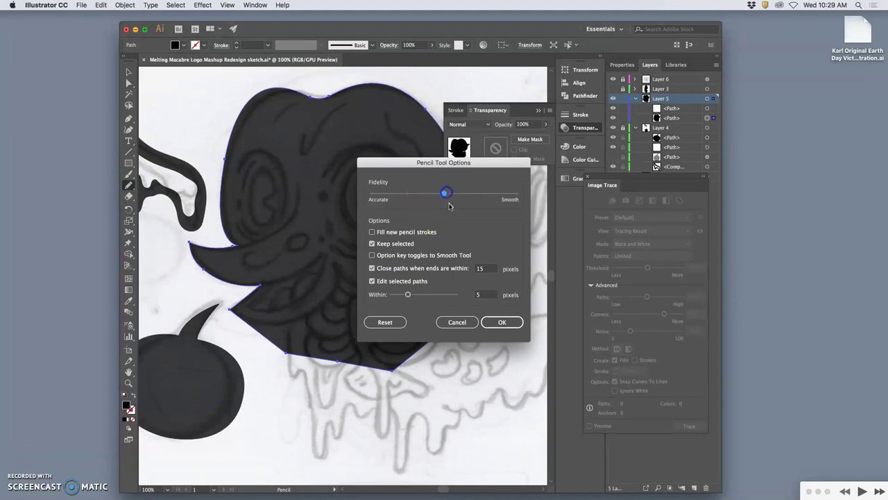
click(502, 322)
Redraw the silhouette's lower edge from the beak tip along the sketched torso drips up to the ribs.
drag(230, 308, 230, 310)
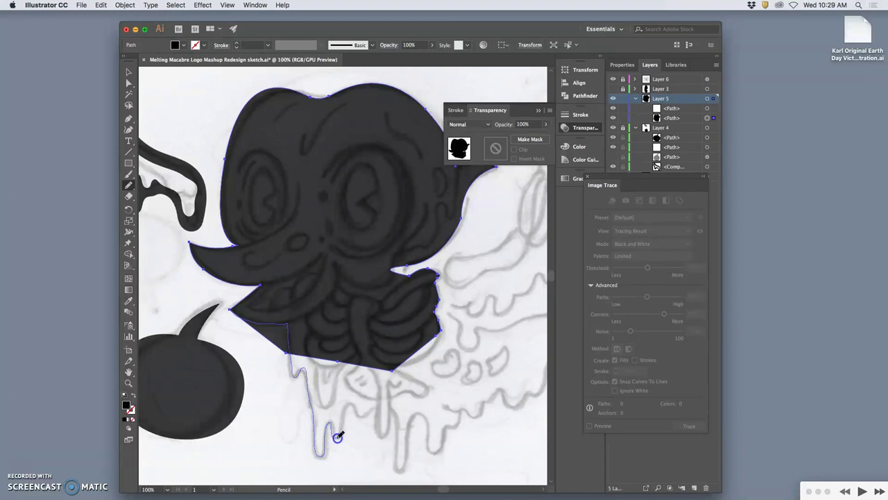
mouse_move(360, 414)
mouse_down()
mouse_move(370, 409)
mouse_move(377, 421)
mouse_up()
drag(407, 427, 428, 405)
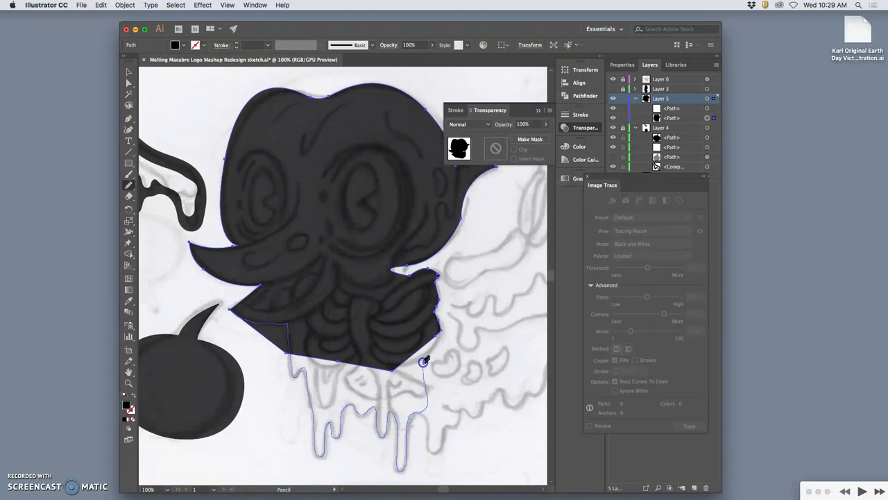
drag(437, 332, 438, 335)
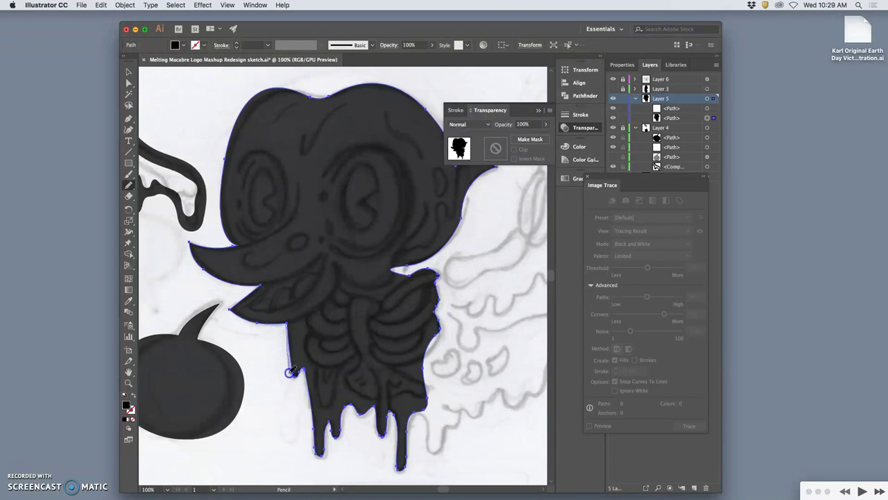
drag(295, 373, 296, 376)
Extend the silhouette over the inner part of the lower wing by tracing its drips and upper edge with the Pencil tool.
mouse_move(401, 347)
mouse_down()
mouse_move(427, 381)
mouse_move(412, 415)
mouse_up()
drag(444, 430, 457, 412)
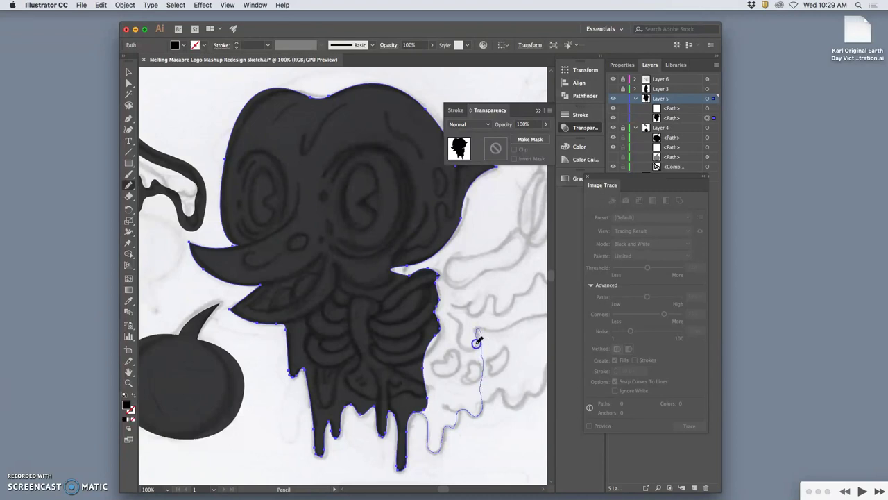
drag(476, 343, 460, 344)
Refine the silhouette's edge along the ribs and shoulder down to where the lower wing begins.
drag(439, 299, 437, 297)
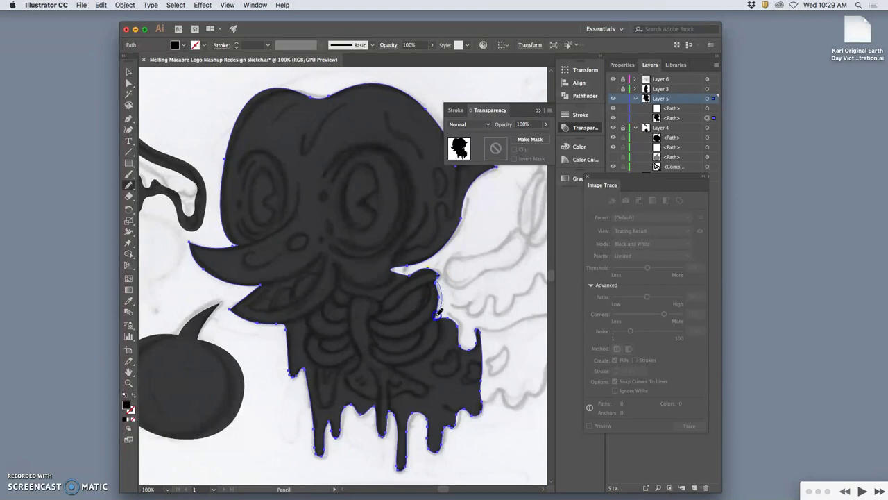
mouse_move(450, 316)
mouse_down()
mouse_move(453, 309)
mouse_move(452, 385)
mouse_move(435, 279)
mouse_move(416, 265)
mouse_move(412, 271)
mouse_up()
drag(451, 319, 458, 340)
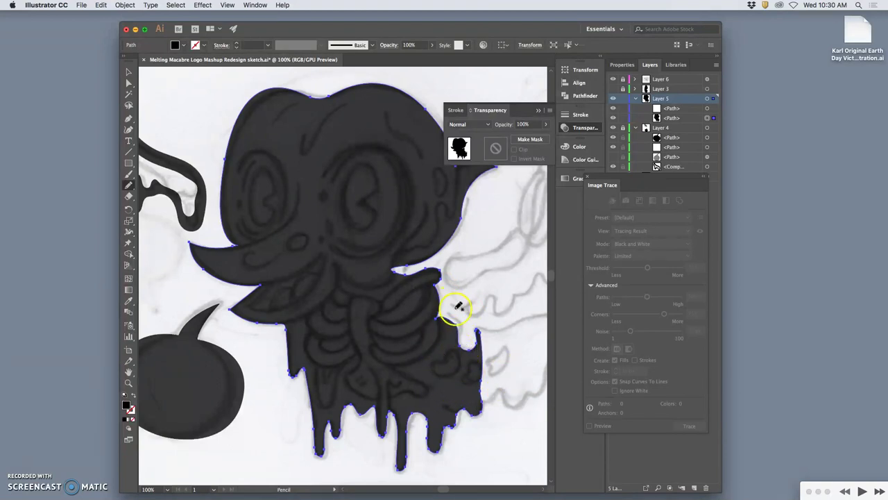
Hide the Layer 6 sketch overlay to inspect the solid silhouette, and show the overlay again.
click(617, 79)
click(613, 80)
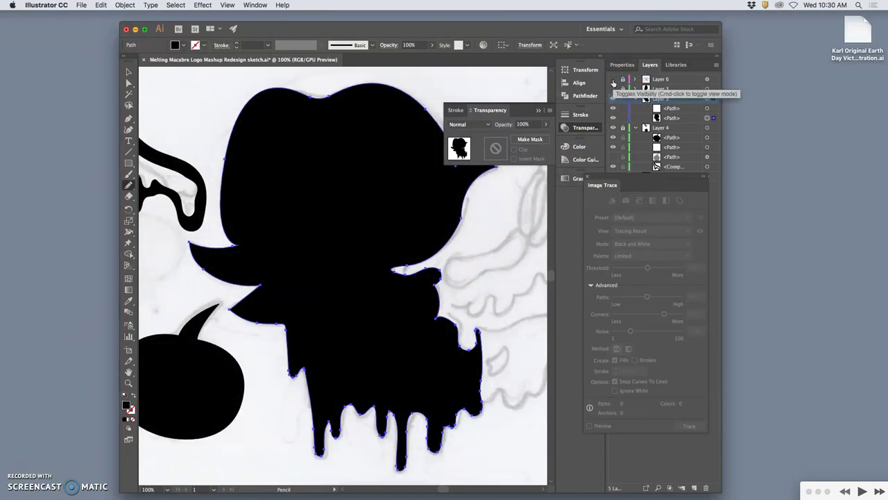
click(613, 80)
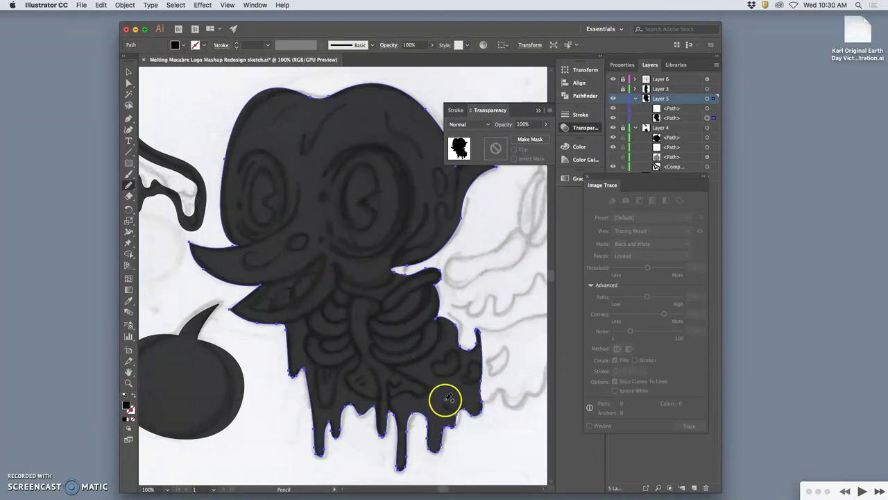
Set the Eraser tool to a pressure-sensitive size of 37 pt with 100% roundness and increase its size variation.
click(129, 196)
double_click(128, 196)
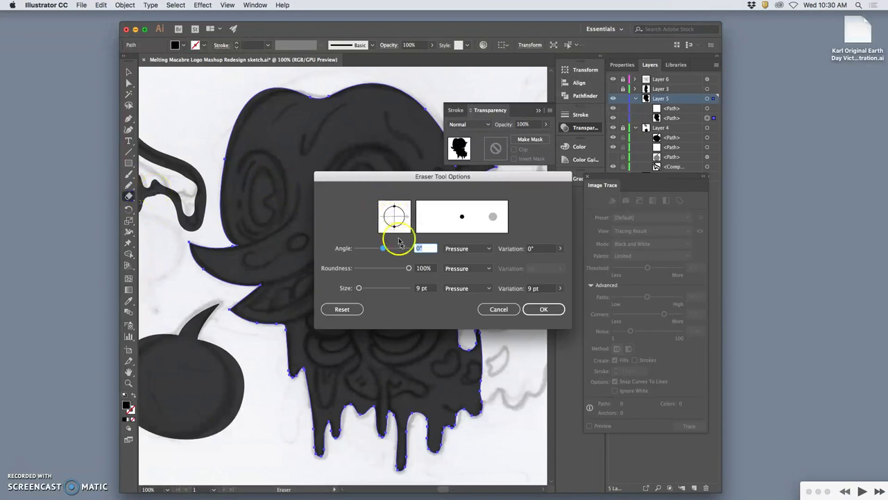
mouse_move(359, 288)
mouse_down()
mouse_move(378, 288)
mouse_move(359, 288)
mouse_up()
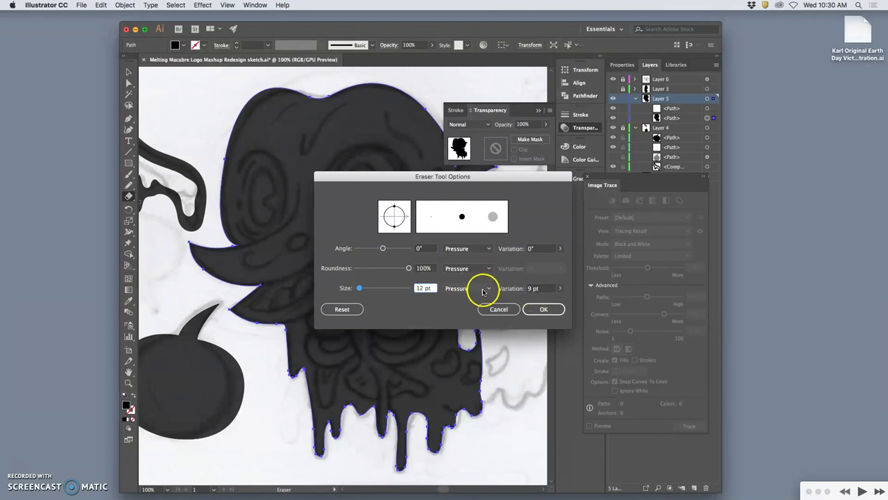
mouse_move(409, 269)
mouse_down()
mouse_move(460, 273)
mouse_move(424, 274)
mouse_up()
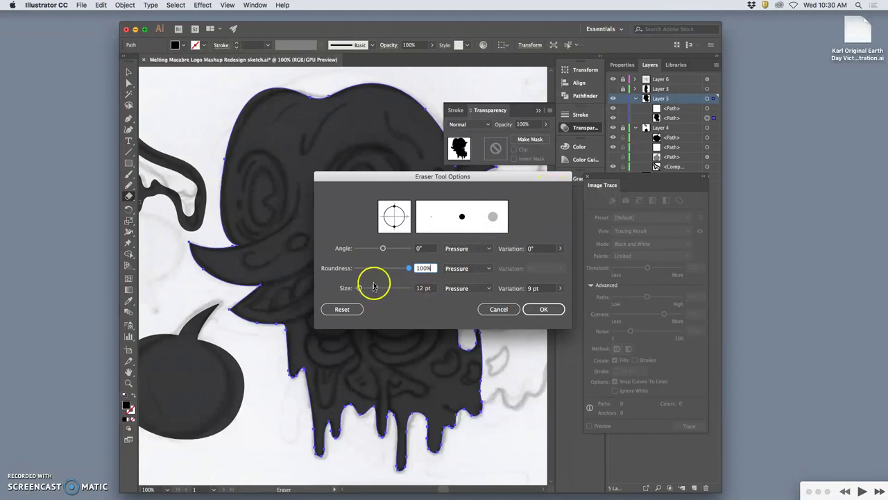
drag(359, 287, 365, 287)
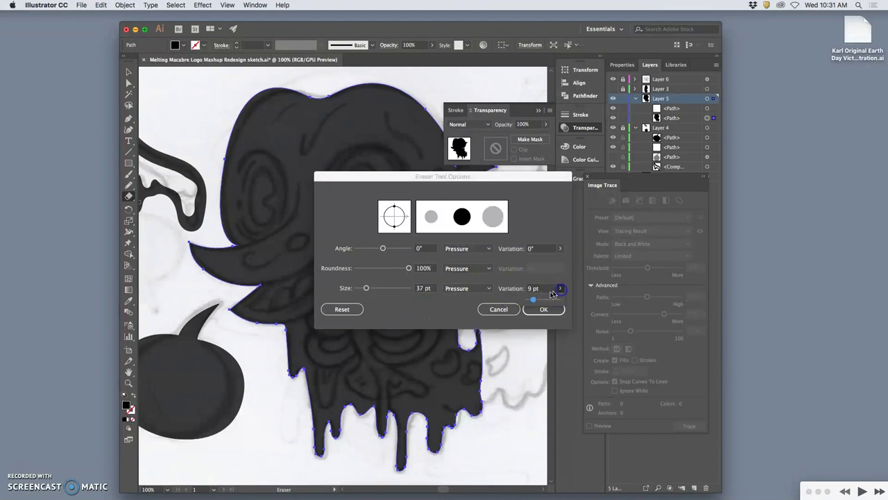
drag(533, 300, 545, 299)
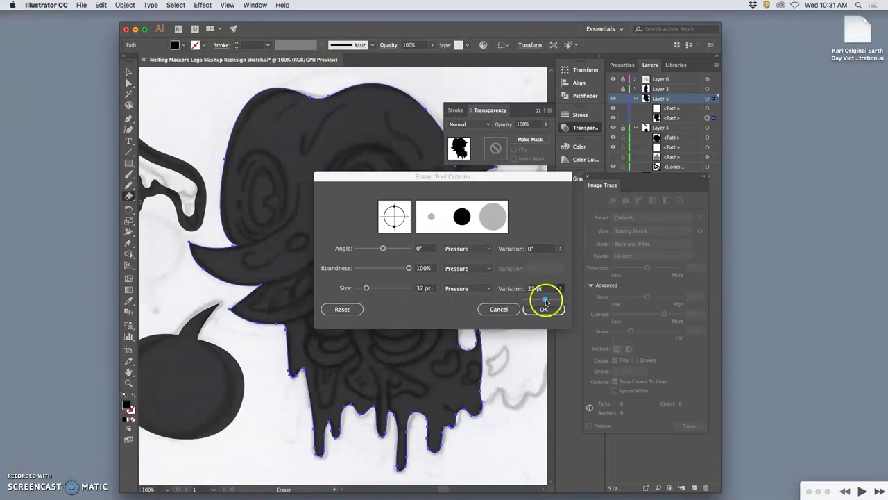
drag(547, 300, 549, 300)
click(546, 309)
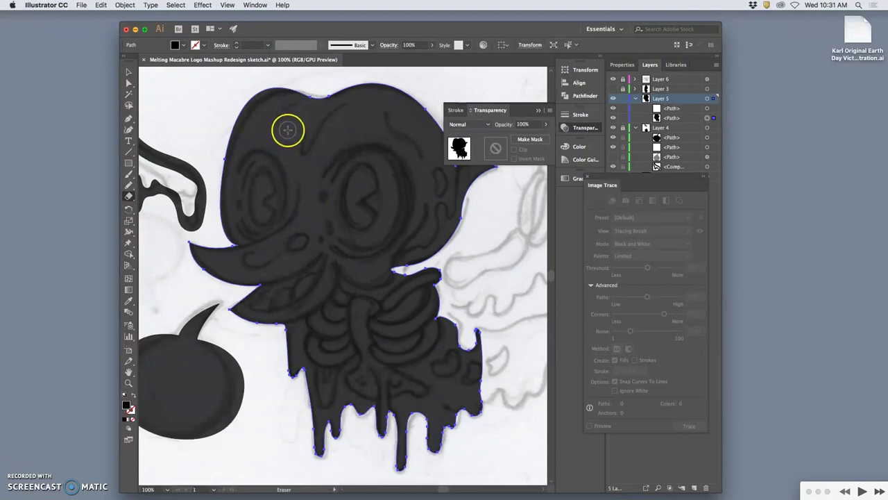
Try eraser strokes across the head and face, check them without the Layer 6 overlay, and undo the strokes.
drag(288, 129, 272, 186)
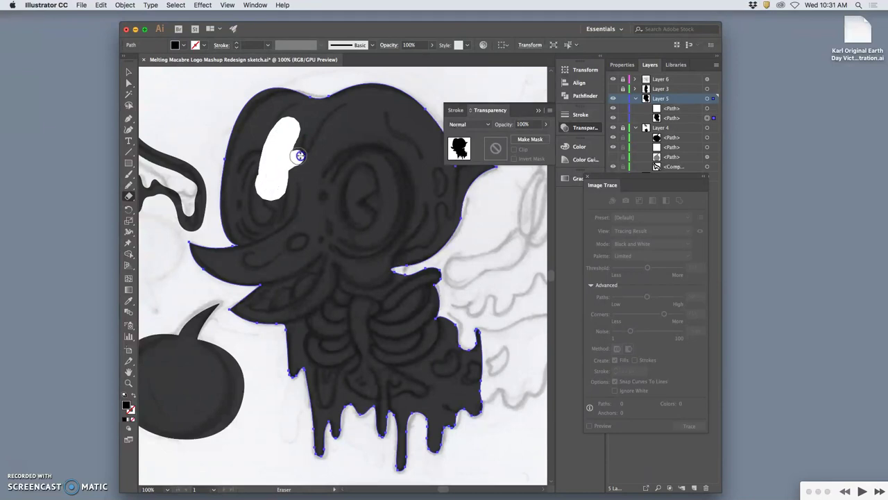
mouse_move(349, 176)
mouse_down()
mouse_move(304, 231)
mouse_move(334, 254)
mouse_move(340, 287)
mouse_up()
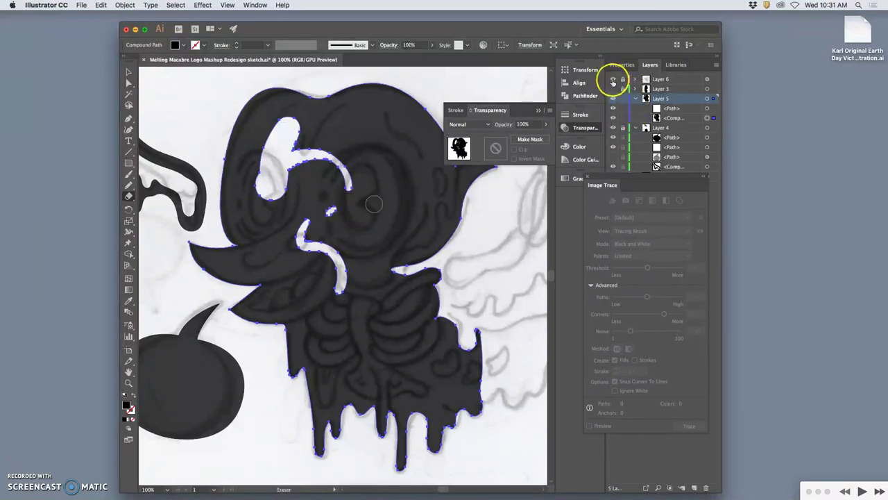
click(612, 79)
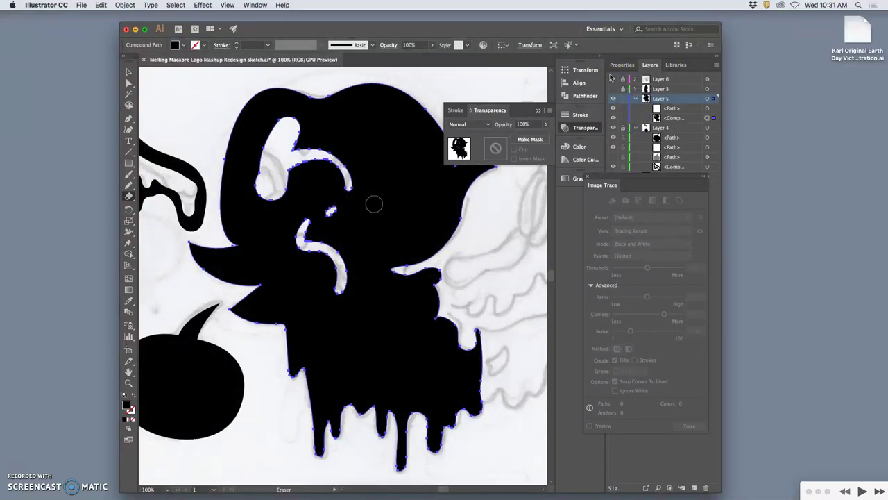
click(612, 79)
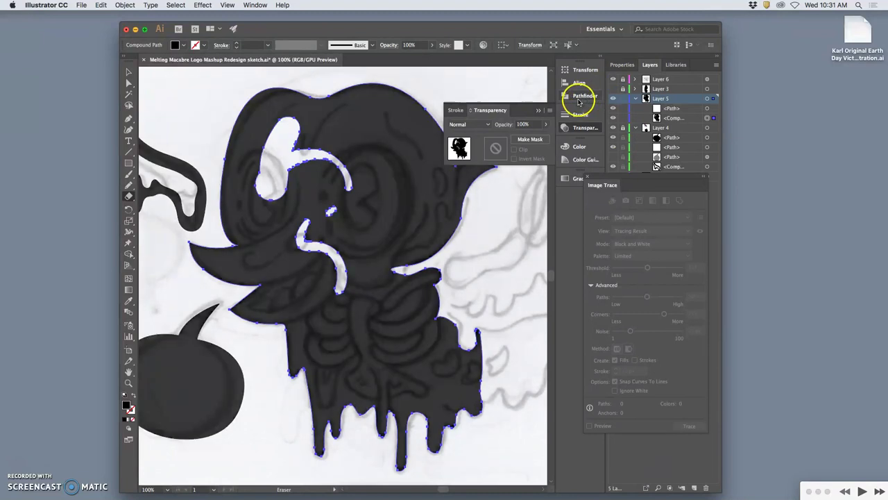
key(ctrl+z)
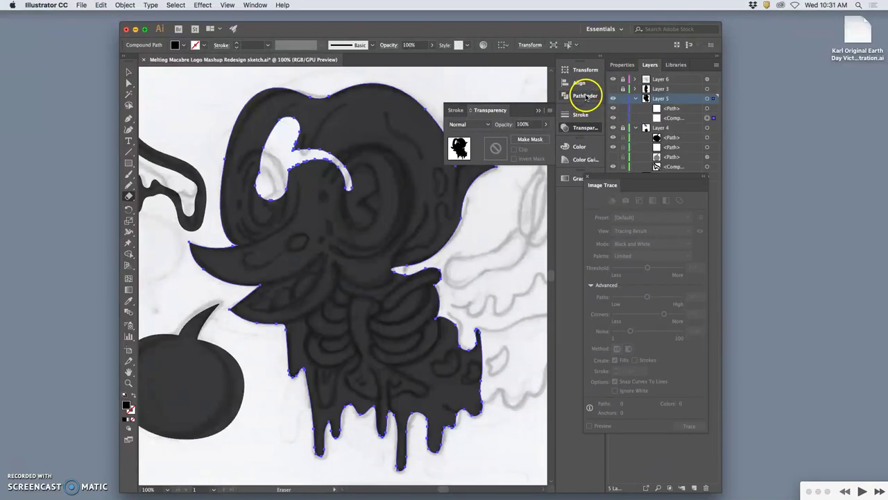
key(ctrl+z)
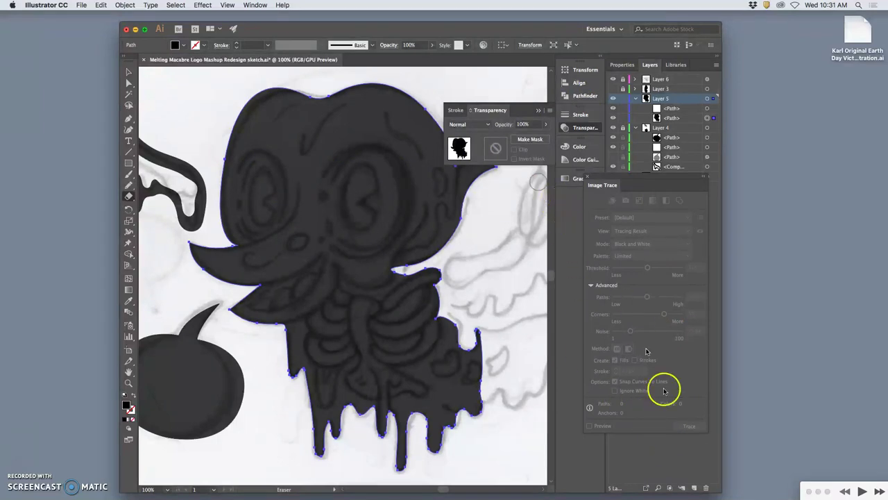
Open the "logo test 1" PNG from the Assignment #6 folder in Preview as an inking reference.
mouse_move(713, 496)
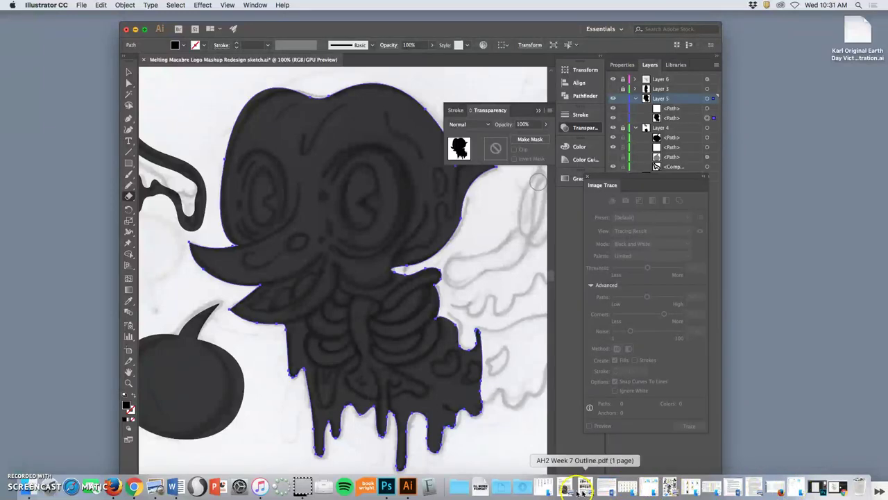
click(505, 490)
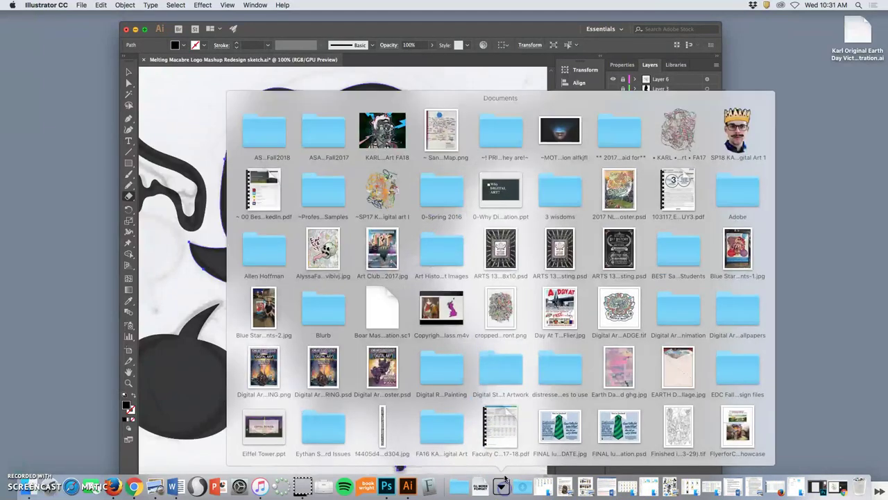
click(400, 134)
click(524, 305)
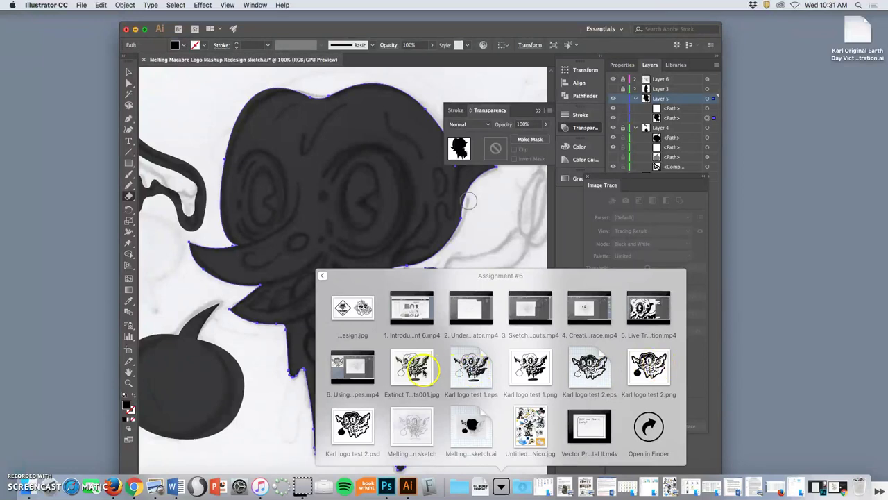
click(532, 367)
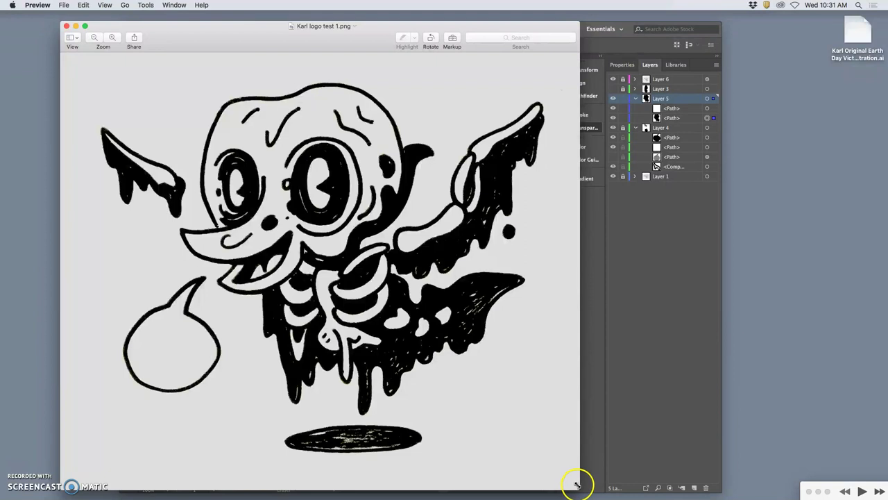
Shrink the Preview reference window and arrange it side by side with the Illustrator window.
drag(576, 486, 315, 245)
drag(240, 29, 157, 24)
click(300, 29)
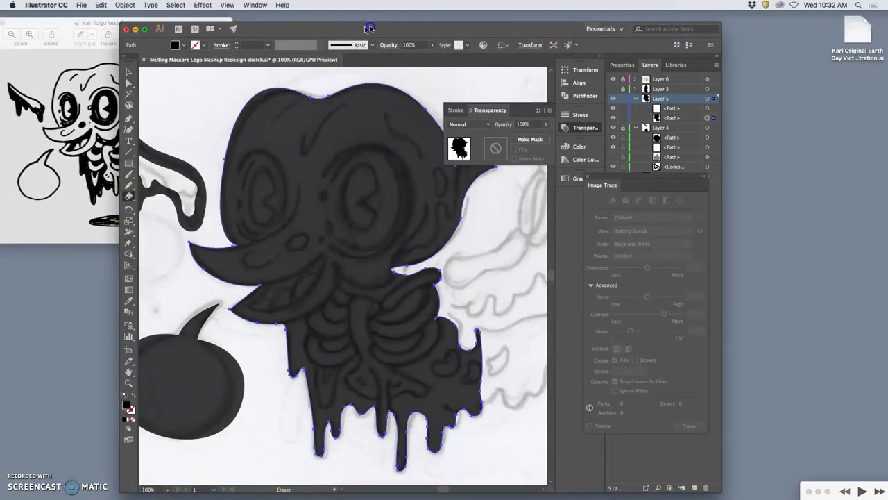
drag(349, 21, 460, 10)
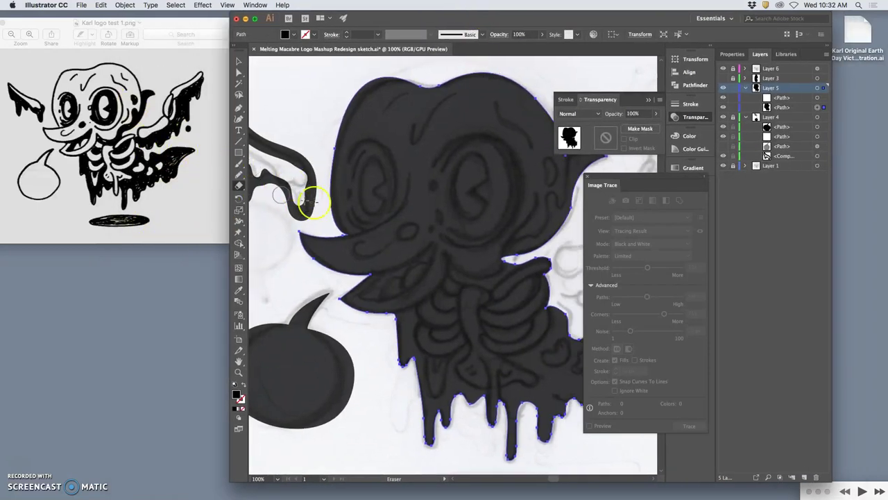
Erase the notched pupil highlights inside both eyes of the silhouette, following the sketch overlay.
click(476, 172)
mouse_move(476, 172)
mouse_down()
mouse_move(460, 193)
mouse_move(476, 202)
mouse_up()
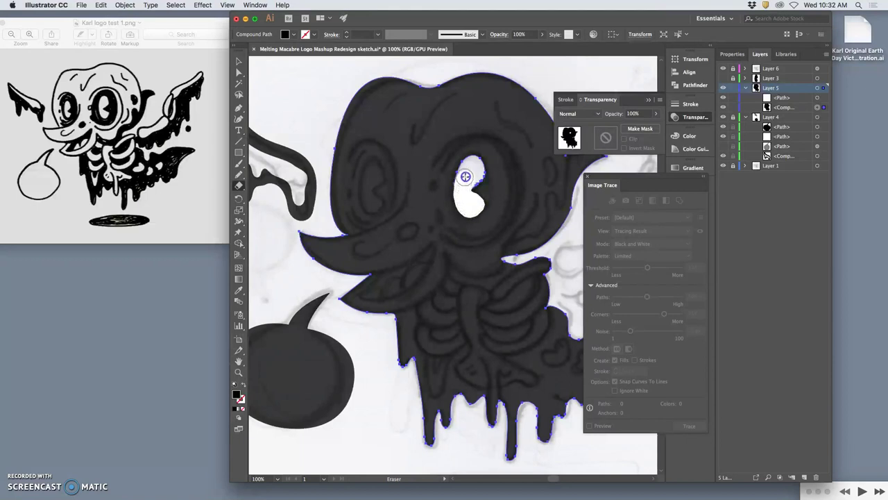
drag(465, 177, 479, 187)
click(486, 303)
click(492, 200)
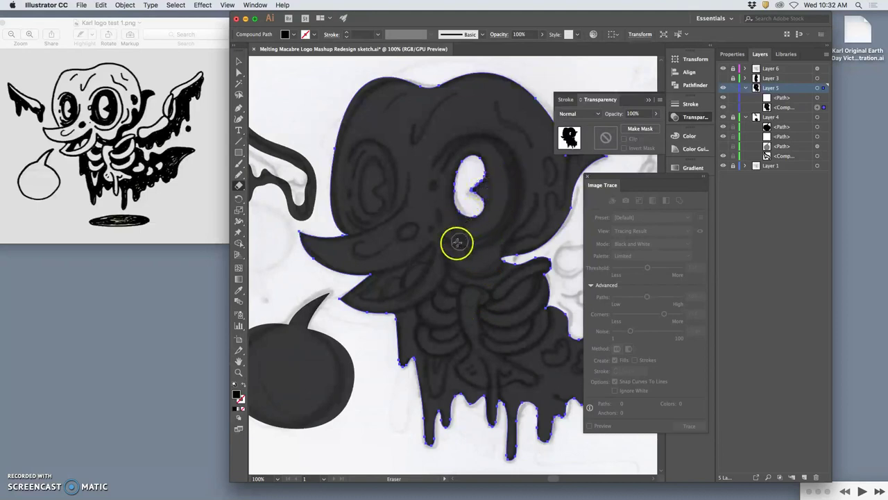
drag(377, 179, 373, 165)
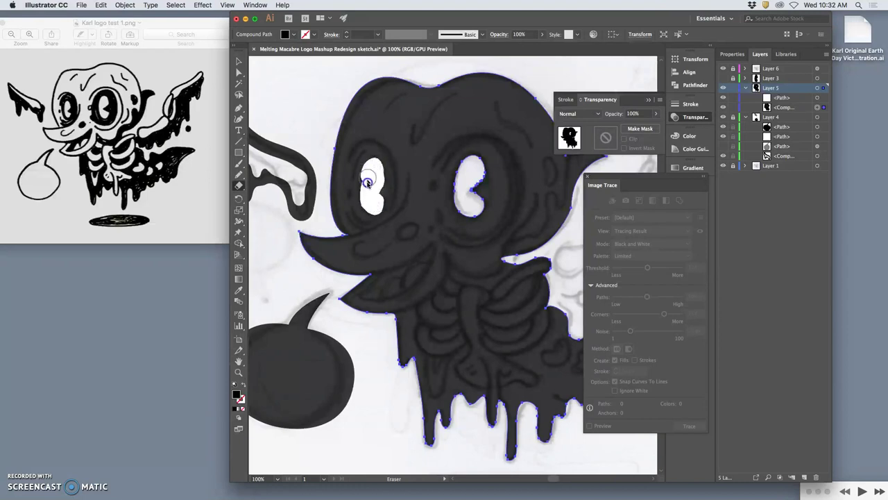
drag(367, 185, 368, 186)
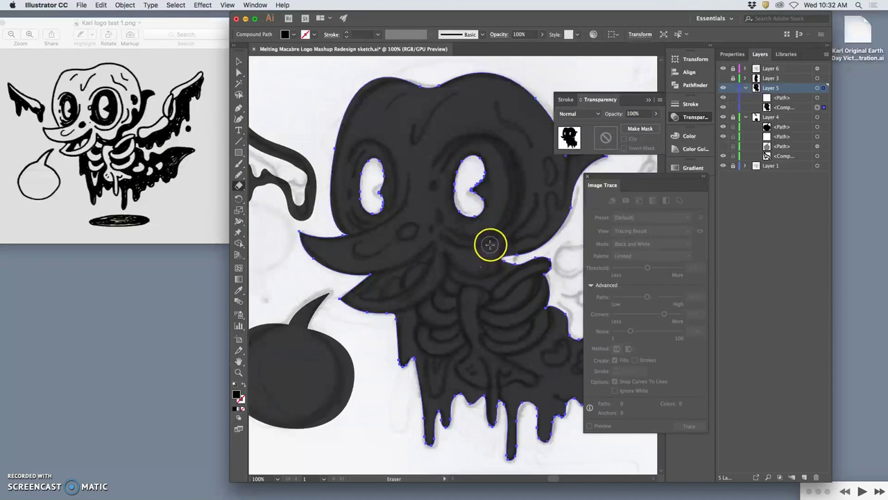
Undo the erased pupil highlights in both eyes so the silhouette is solid again.
key(Delete)
key(super+z)
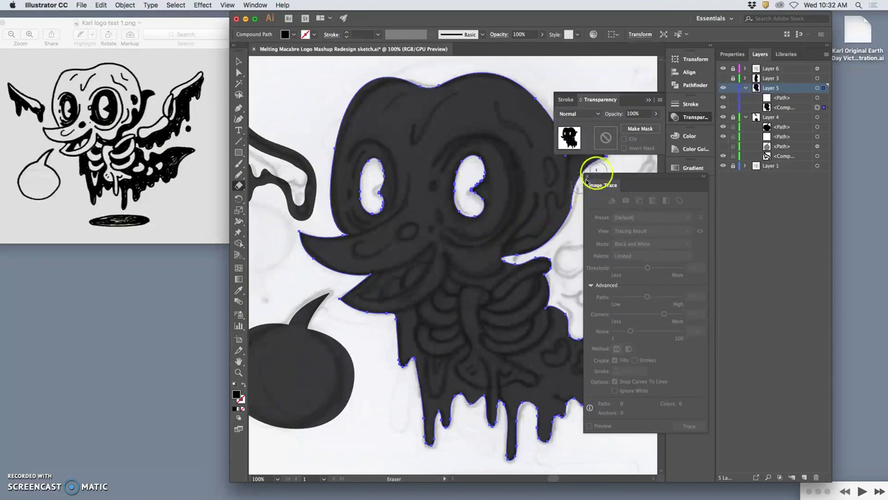
key(v)
key(super+z)
key(super+z)
key(super+z)
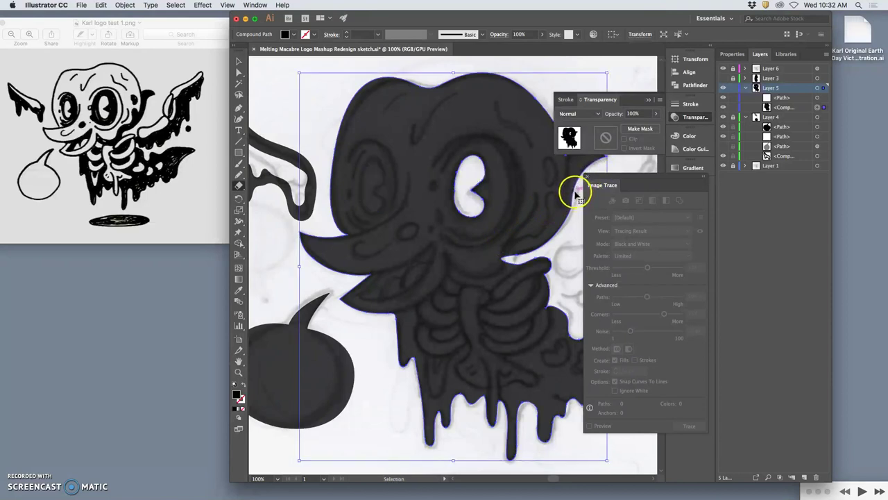
key(super+z)
key(shift+e)
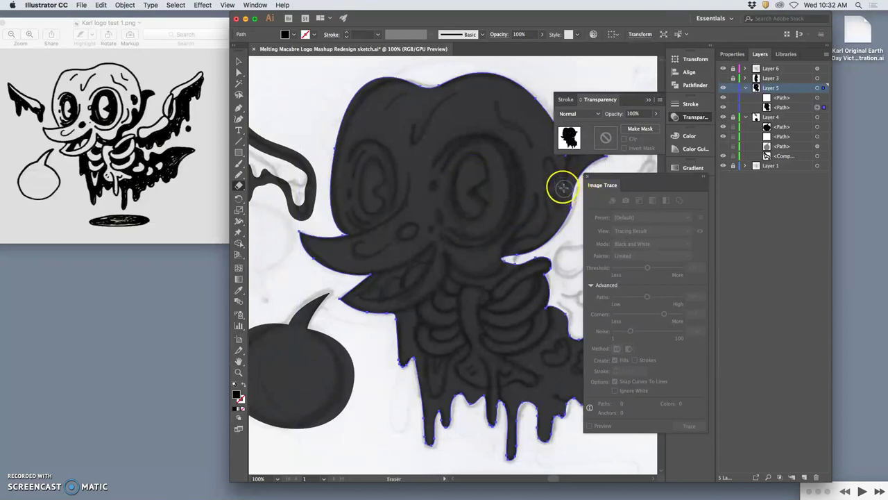
Trace the notched pupil highlight of the larger eye as a closed path with the Pen tool, following the sketch.
drag(237, 109, 278, 108)
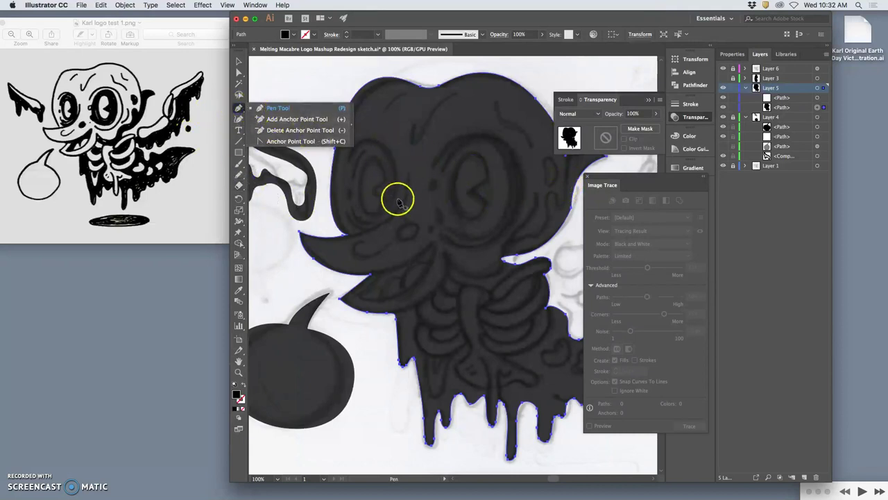
drag(475, 192, 488, 184)
click(489, 183)
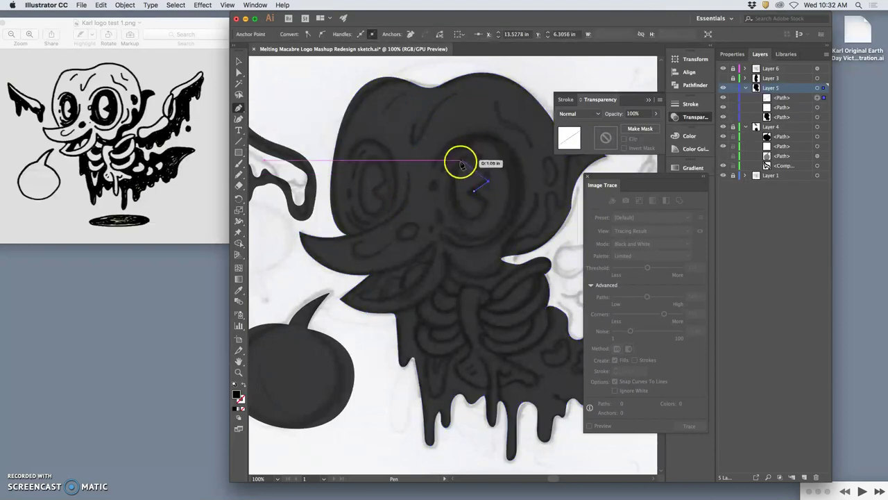
drag(455, 183, 456, 184)
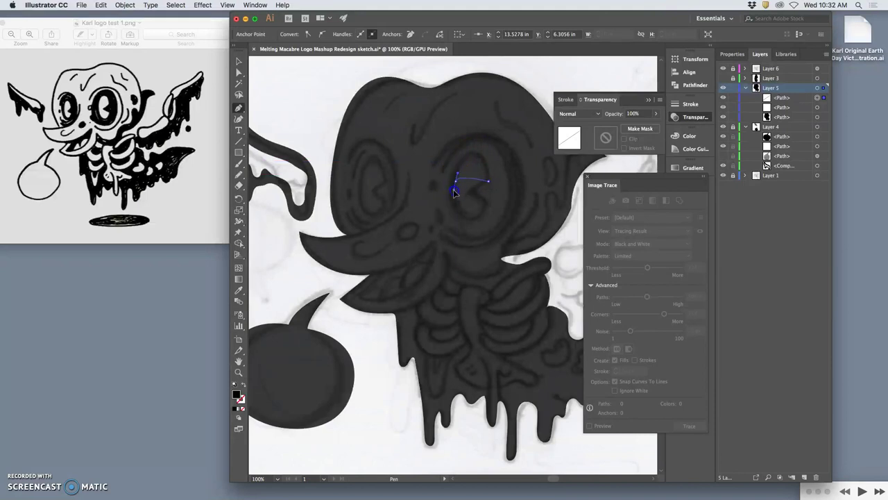
drag(435, 237, 433, 258)
drag(458, 198, 491, 214)
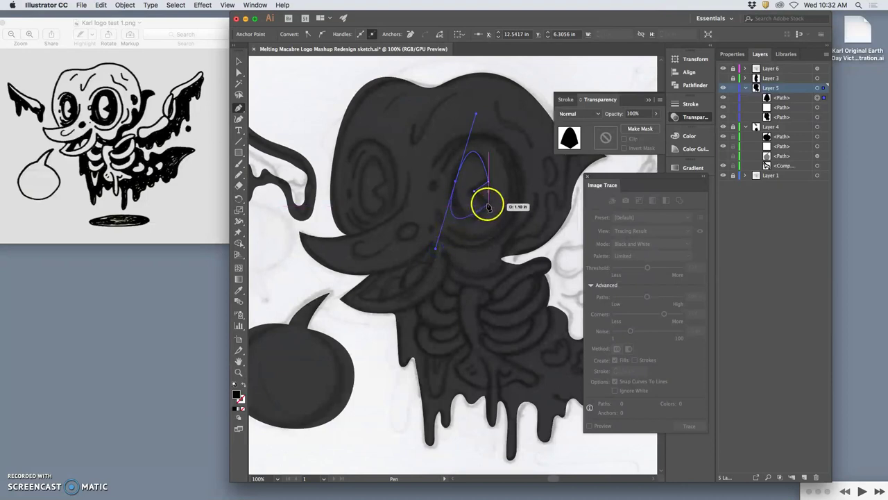
click(488, 204)
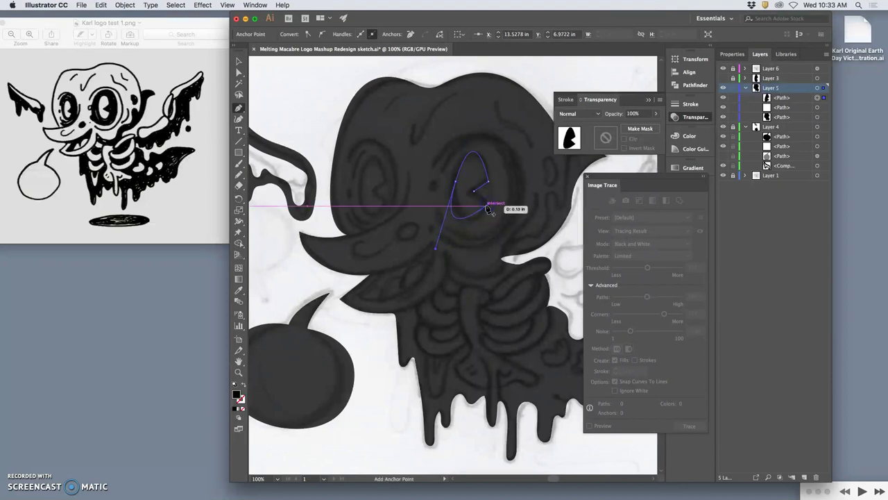
drag(473, 191, 476, 195)
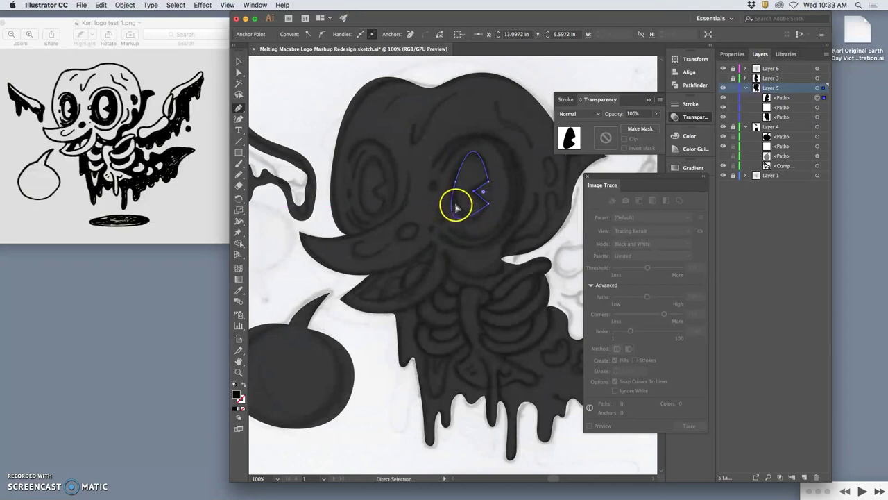
click(437, 247)
drag(437, 252, 458, 252)
click(455, 181)
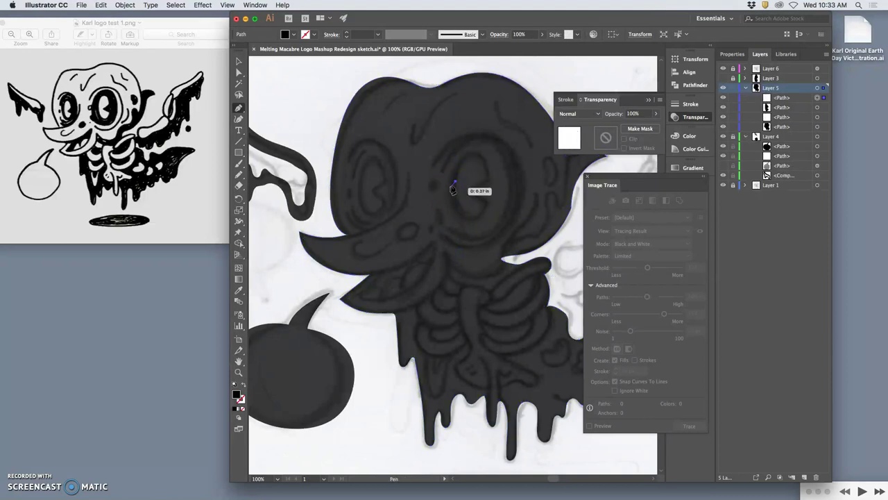
key(super+z)
click(449, 194)
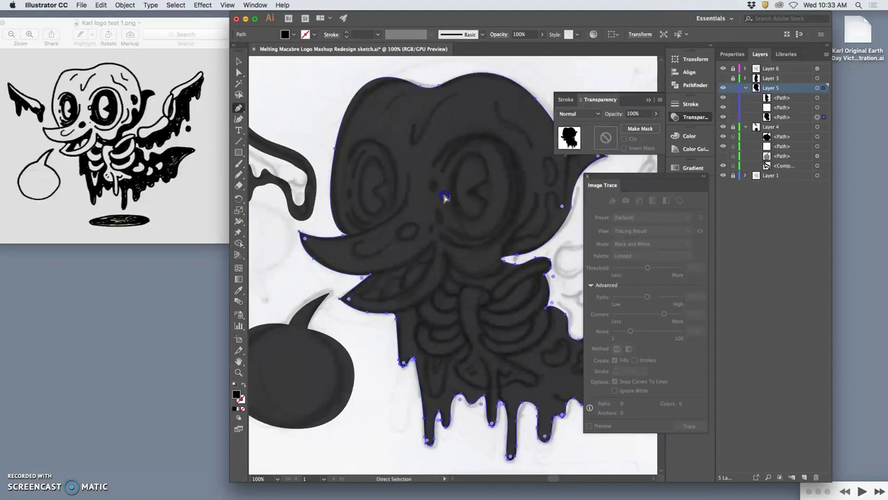
Reposition the anchor point on the pupil shape's left edge and align its handles vertically to match the sketched curve.
drag(457, 184, 454, 189)
drag(451, 118, 470, 104)
click(470, 188)
click(442, 259)
drag(439, 258, 446, 256)
key(super+z)
click(450, 214)
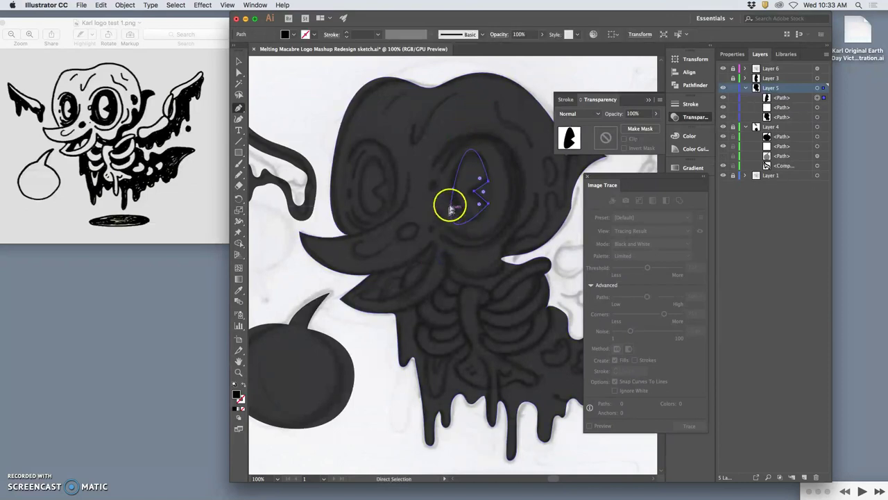
drag(451, 206, 453, 200)
super+click(454, 189)
drag(443, 258, 453, 252)
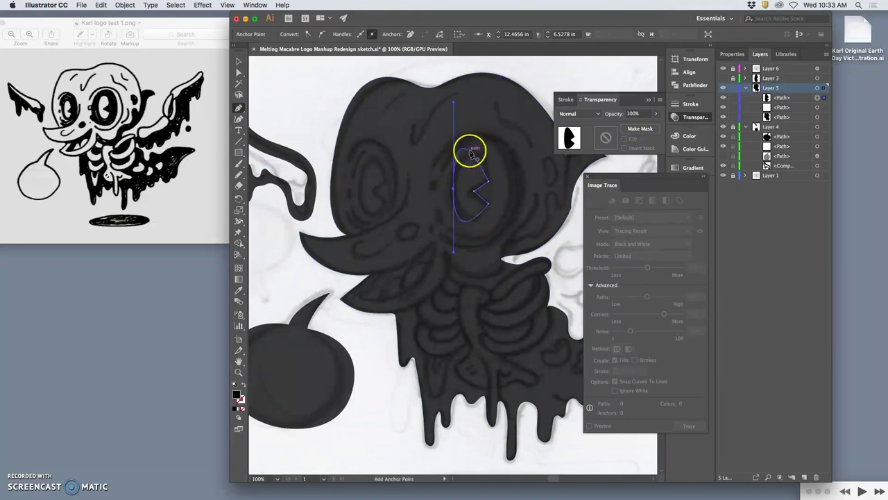
Add anchor points near the pupil shape's upper and lower curves and adjust their handles to round the outline.
drag(470, 154, 479, 174)
drag(476, 220, 471, 222)
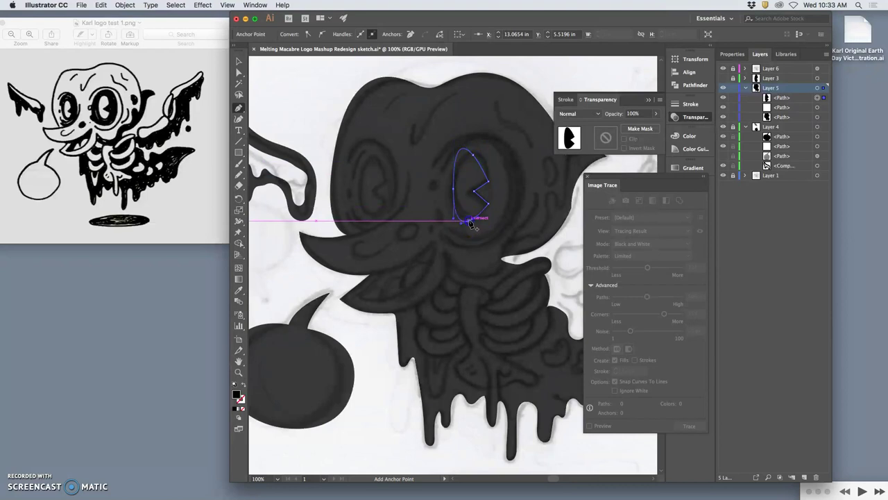
super+click(475, 155)
drag(483, 162, 457, 146)
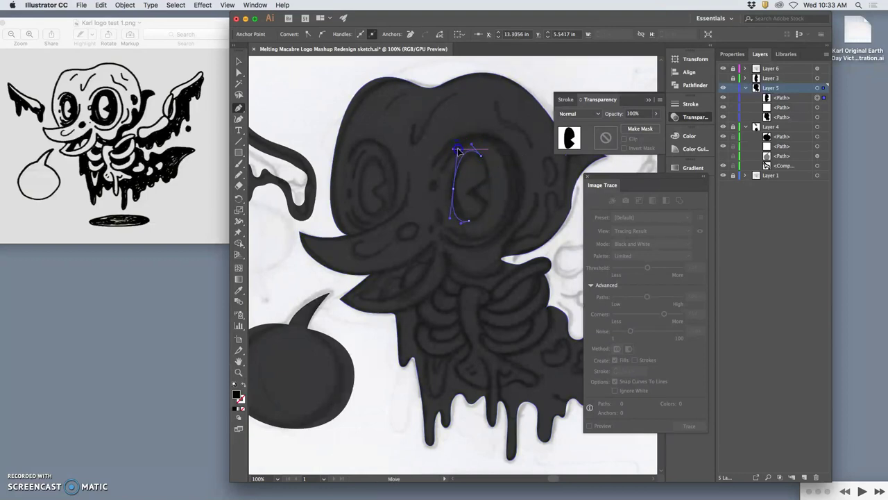
click(471, 220)
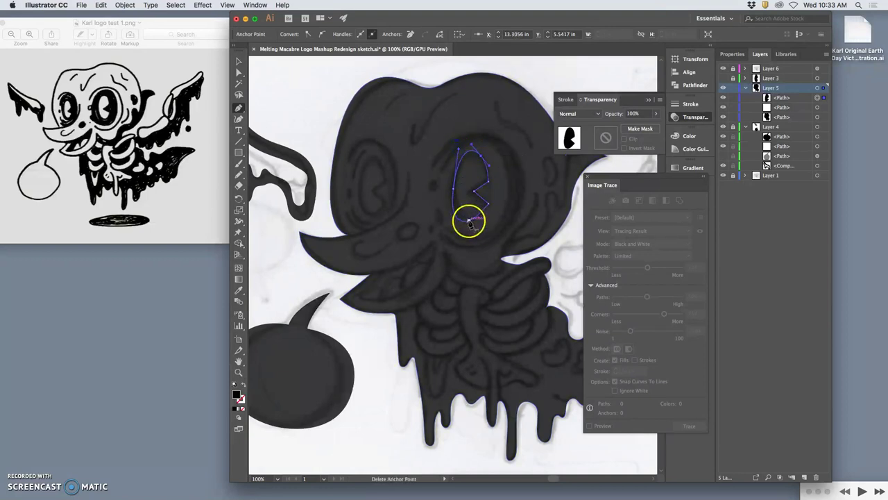
mouse_move(469, 223)
mouse_down()
mouse_move(454, 196)
mouse_move(455, 219)
mouse_up()
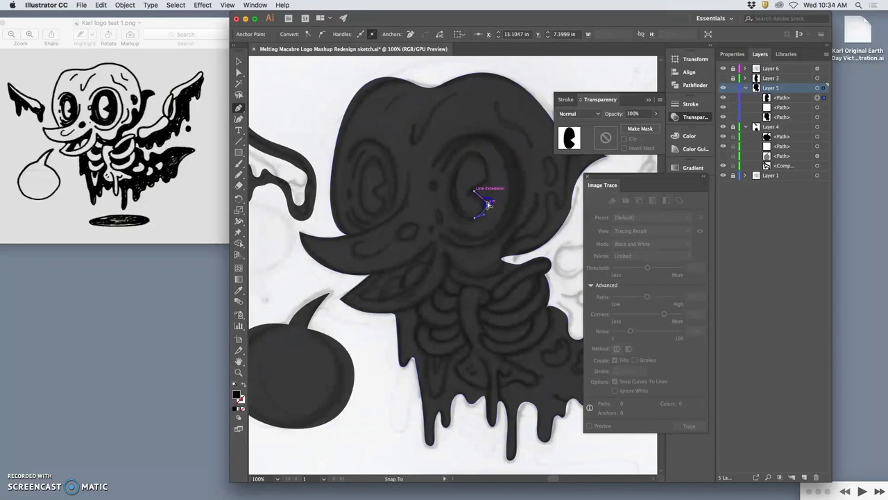
drag(488, 204, 478, 221)
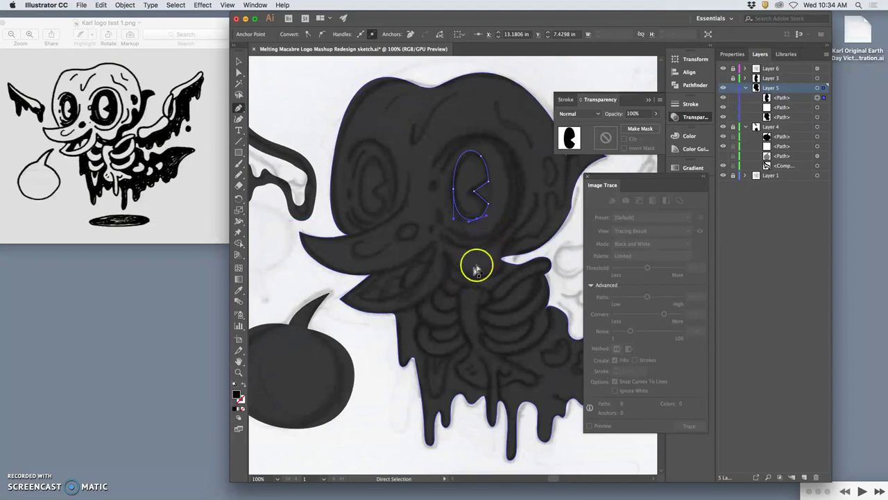
Reselect the pupil shape and check its outline by hiding the silhouette path in Layer 5 and showing it again.
click(545, 204)
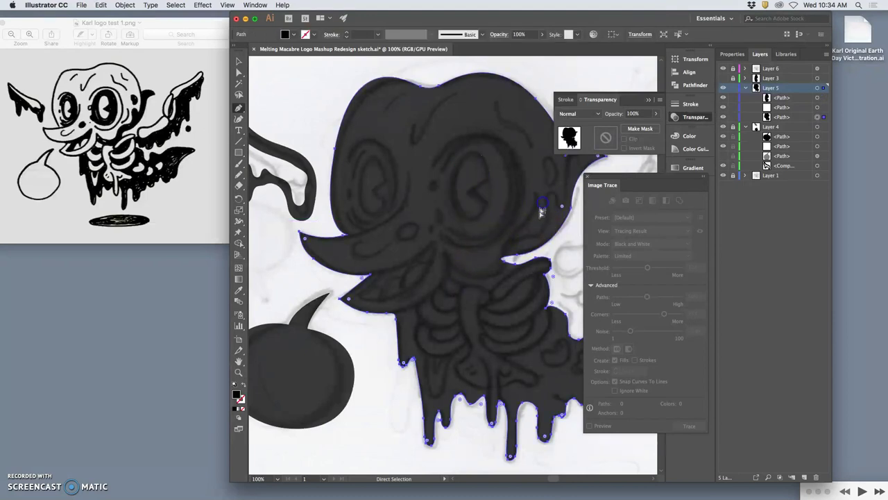
click(483, 207)
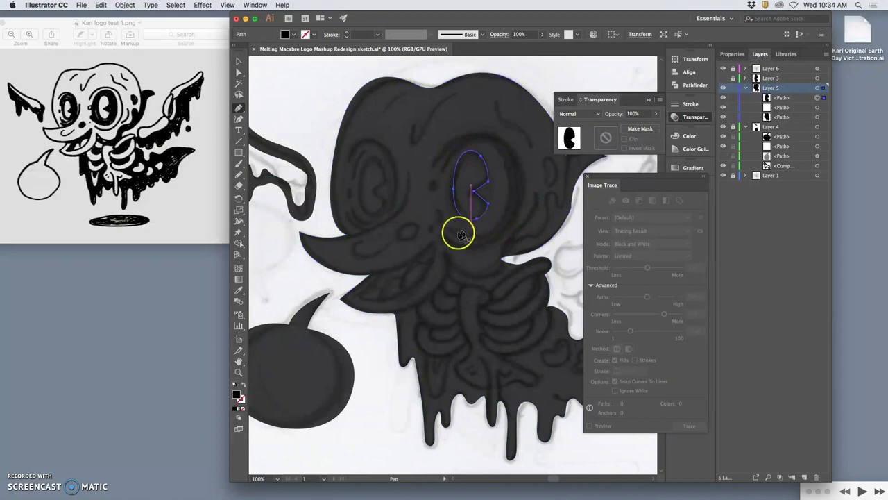
click(473, 191)
click(473, 191)
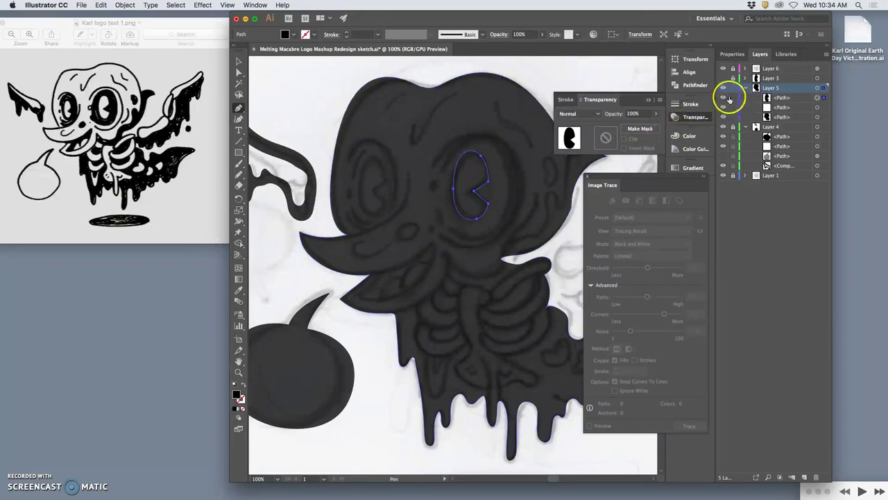
click(723, 116)
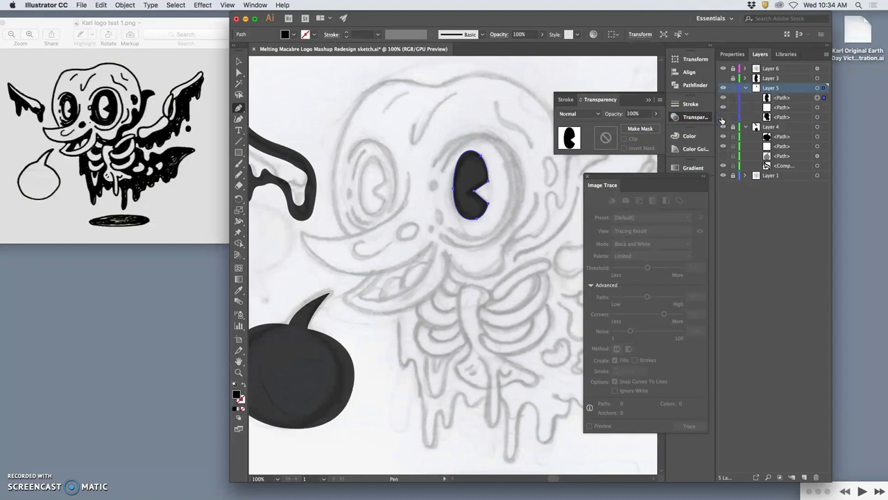
click(723, 116)
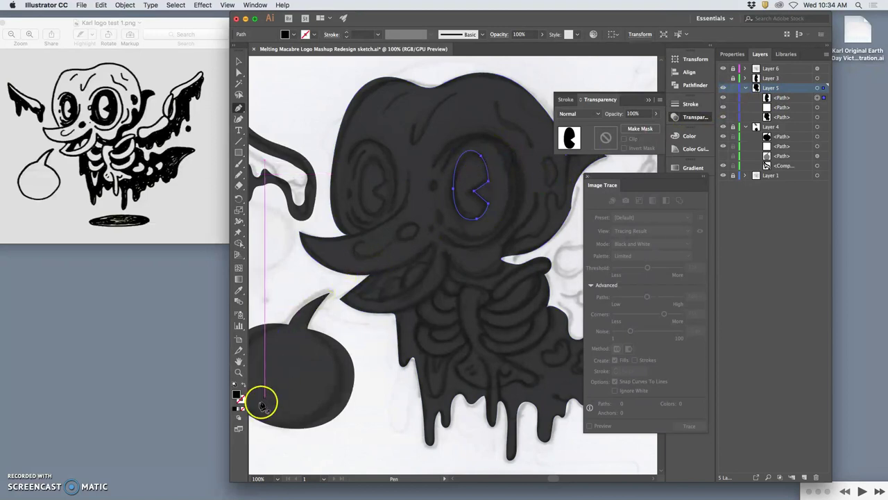
double_click(236, 397)
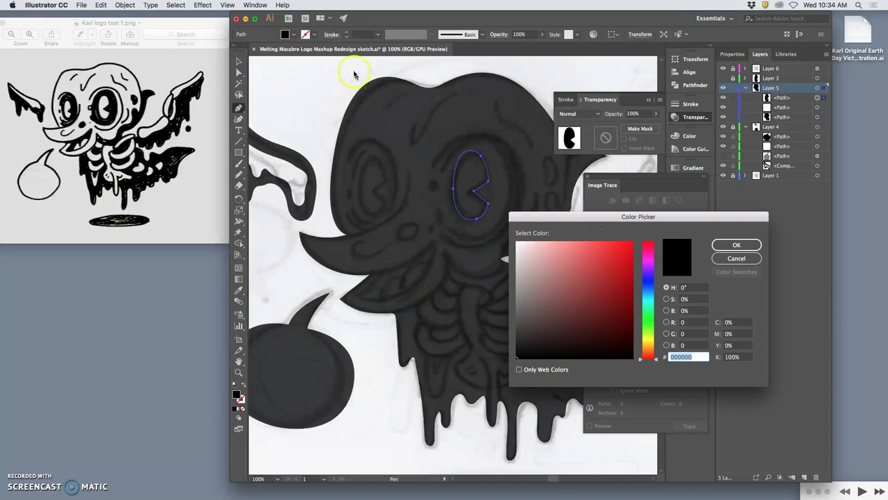
click(736, 244)
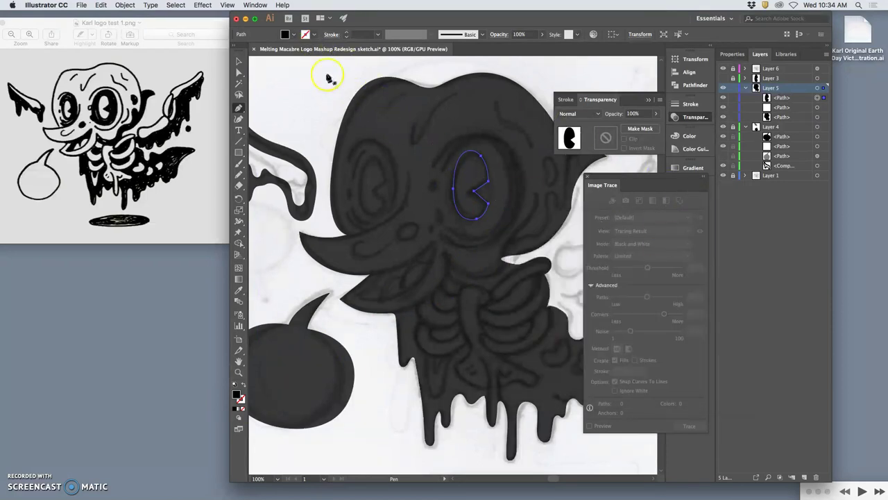
click(295, 35)
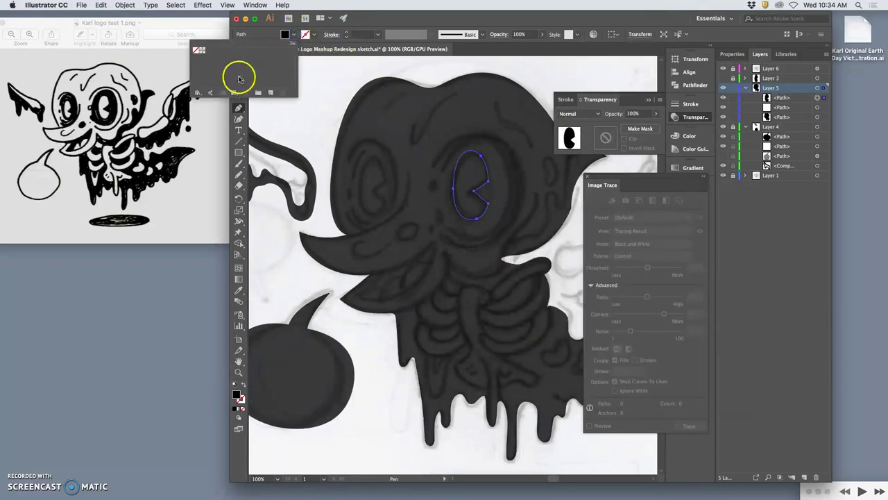
click(235, 93)
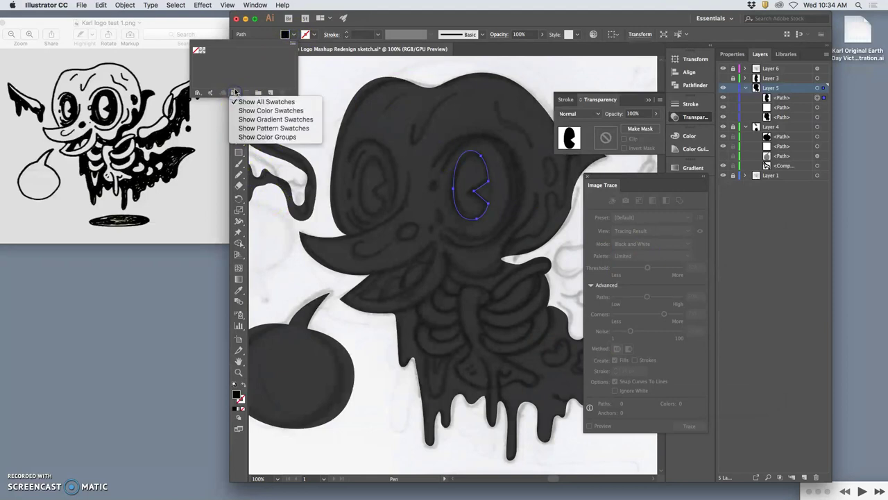
click(260, 319)
click(234, 92)
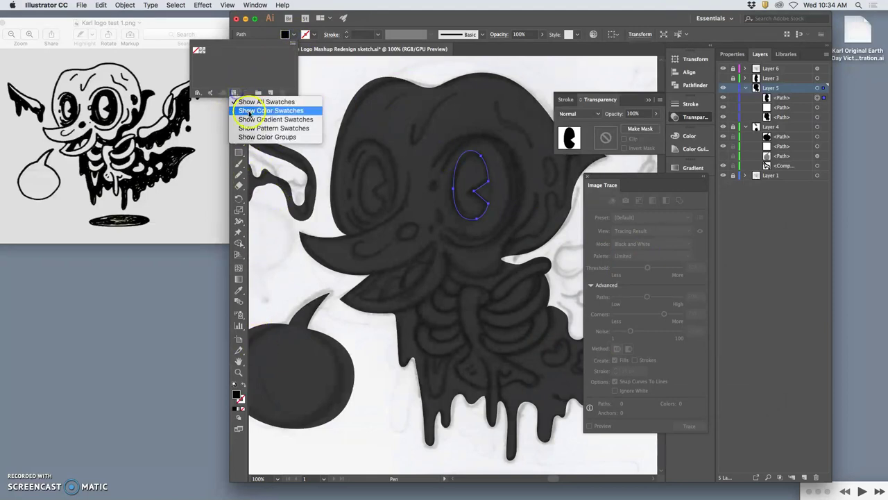
click(249, 112)
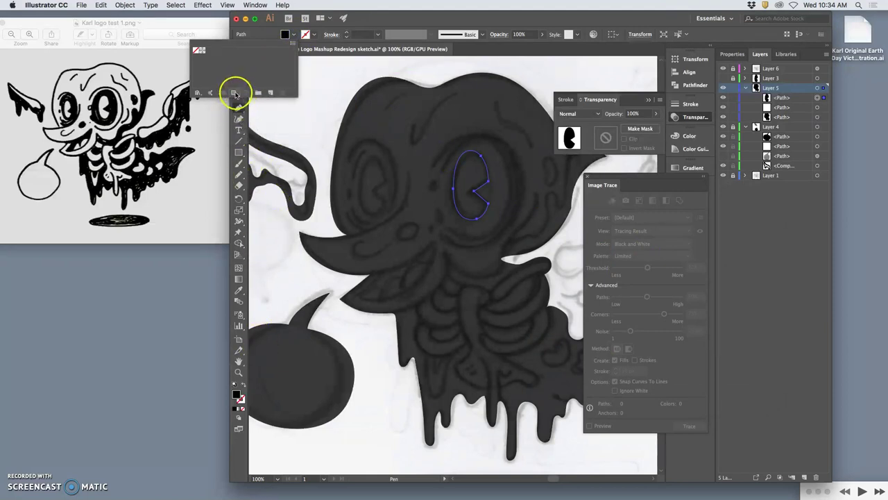
click(236, 93)
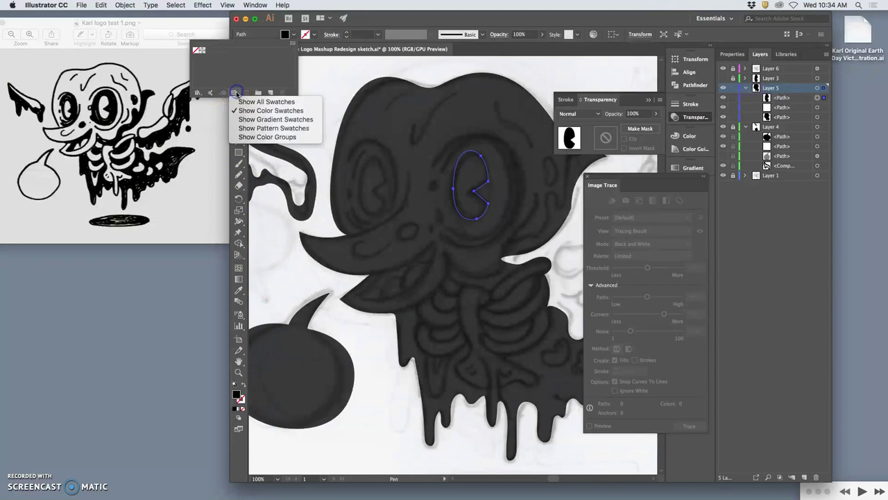
click(247, 137)
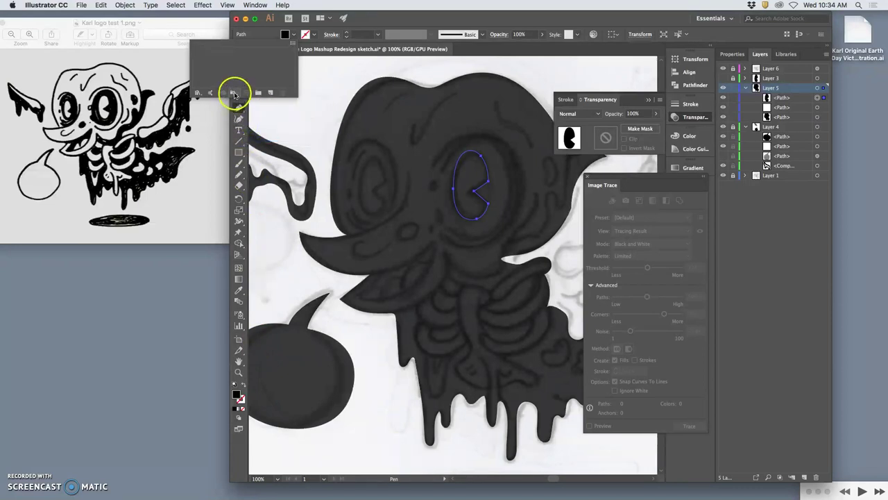
click(235, 91)
click(253, 102)
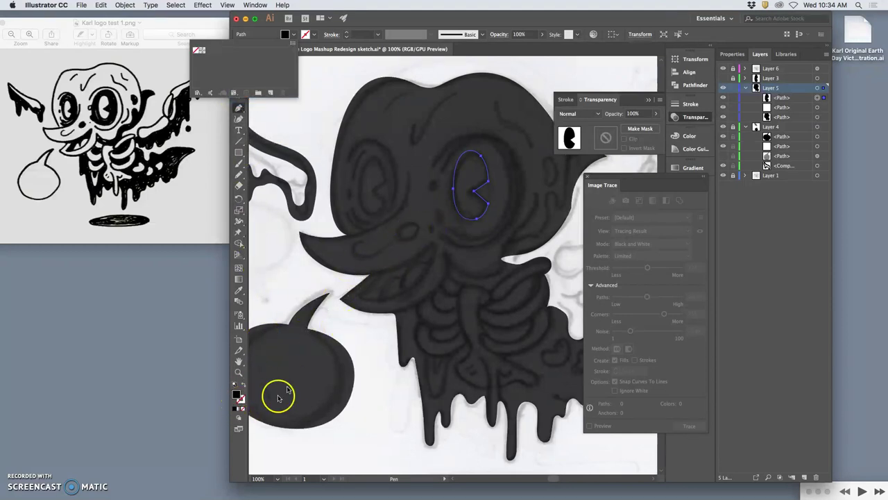
Fill the larger eye's notched pupil shape with white using the Color Picker.
click(238, 394)
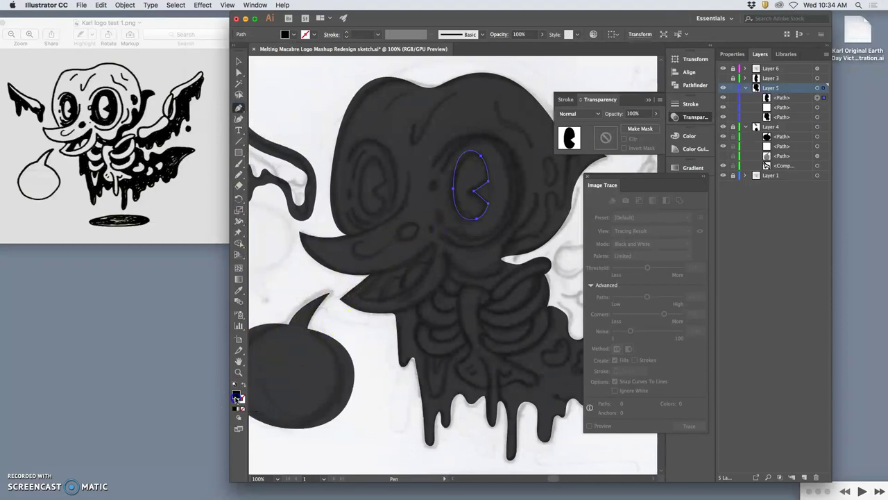
double_click(238, 395)
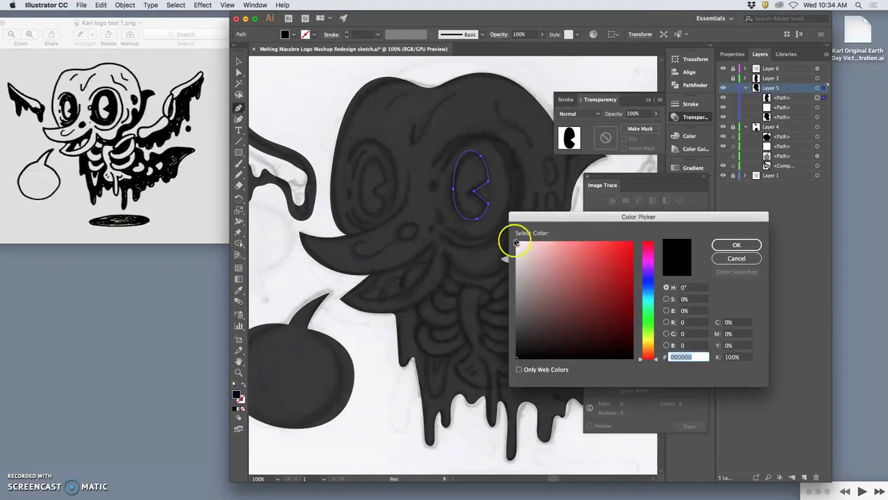
click(517, 242)
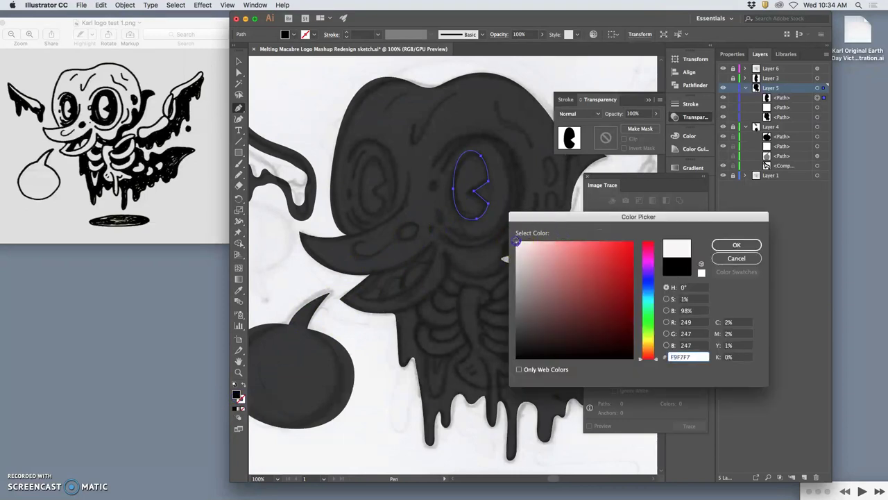
click(736, 244)
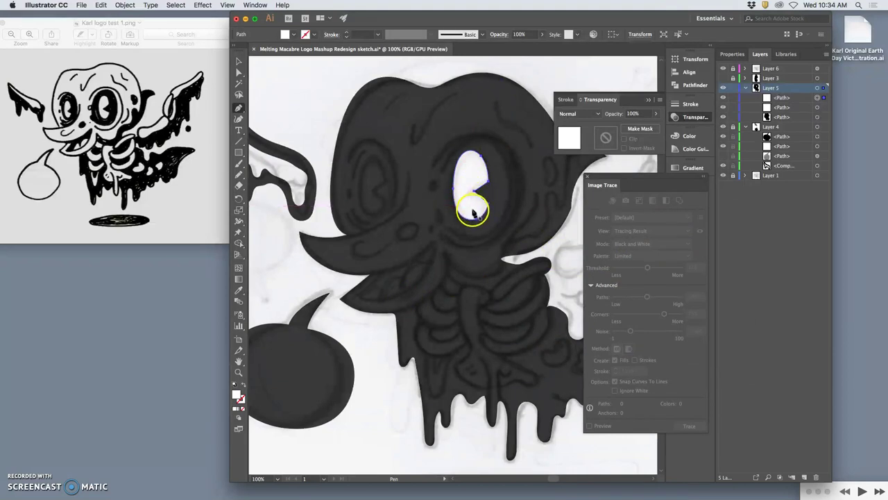
Duplicate the white pupil shape, move the copy onto the smaller eye and scale it down to match the sketch.
click(499, 178)
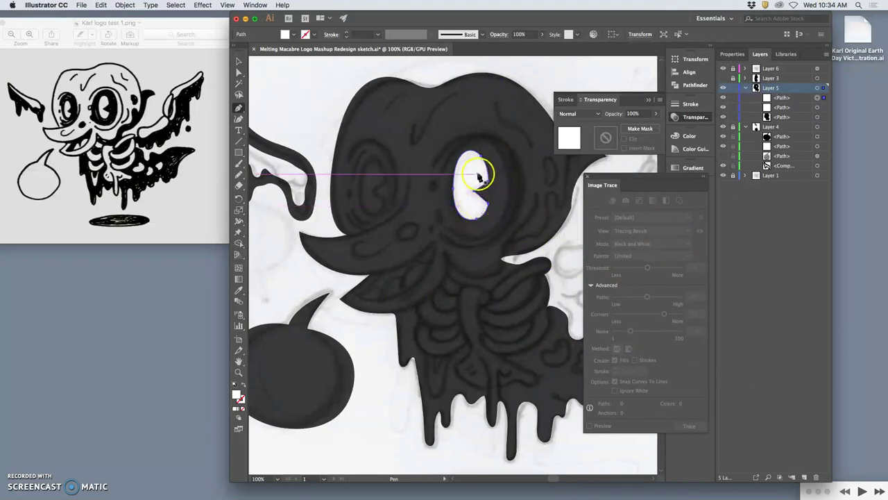
click(473, 189)
key(super+z)
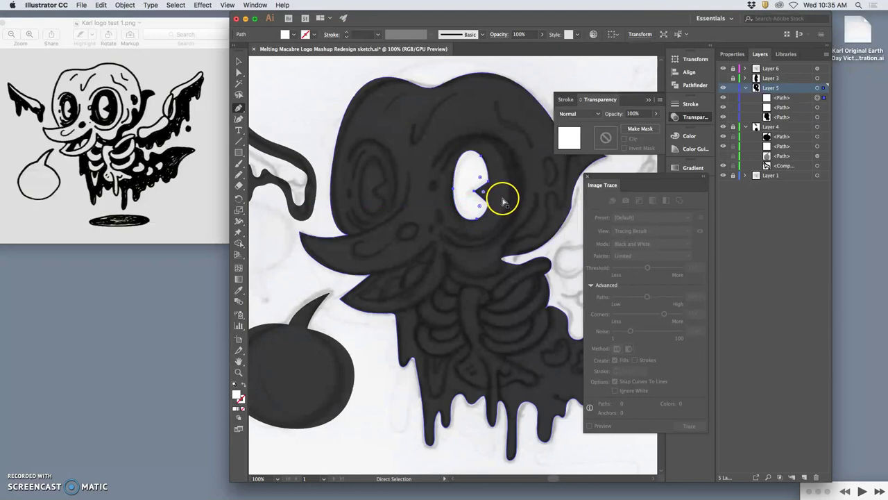
key(super+v)
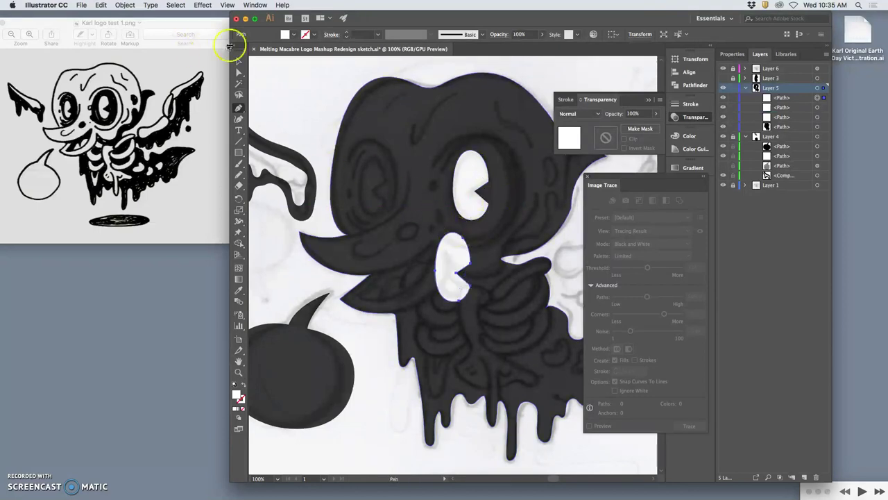
click(238, 61)
drag(451, 259, 373, 176)
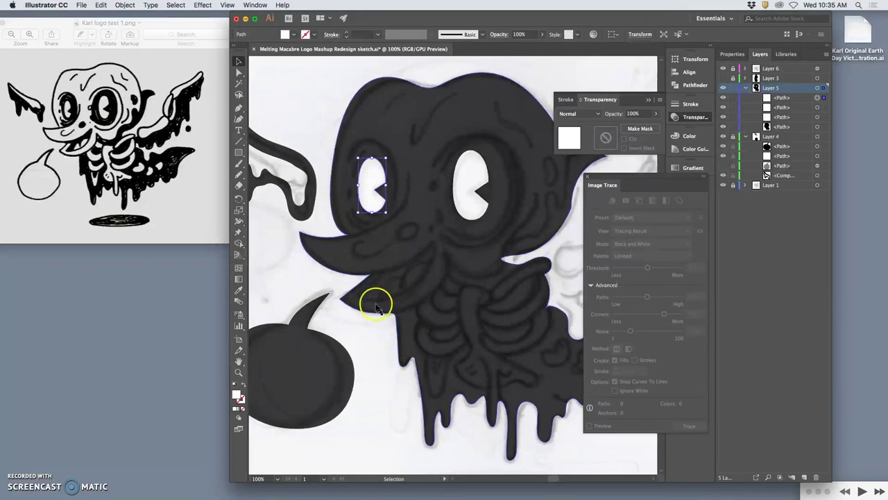
click(319, 278)
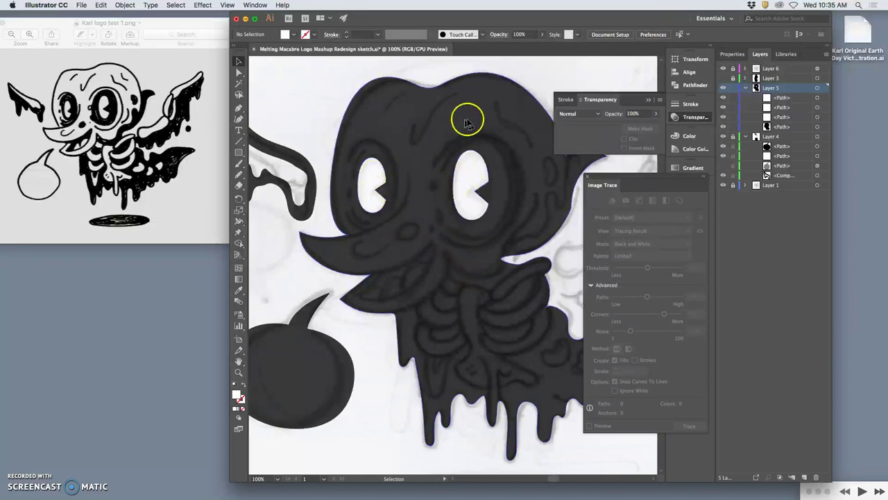
Hide the sketch overlay in Layer 6 to view the whole silhouette with its white pupils.
click(723, 68)
key(super+minus)
key(super+minus)
key(super+minus)
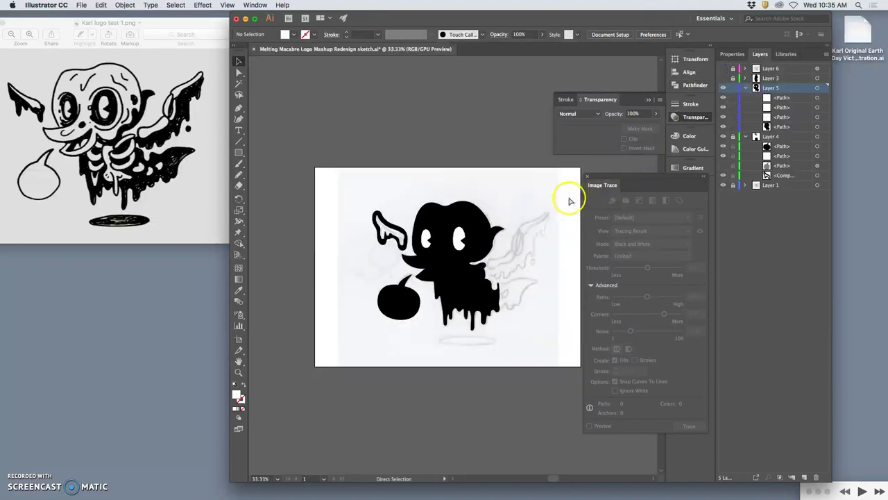
Try moving all of Layer 5's artwork above the artboard, away from the sketch, and undo the move.
click(819, 88)
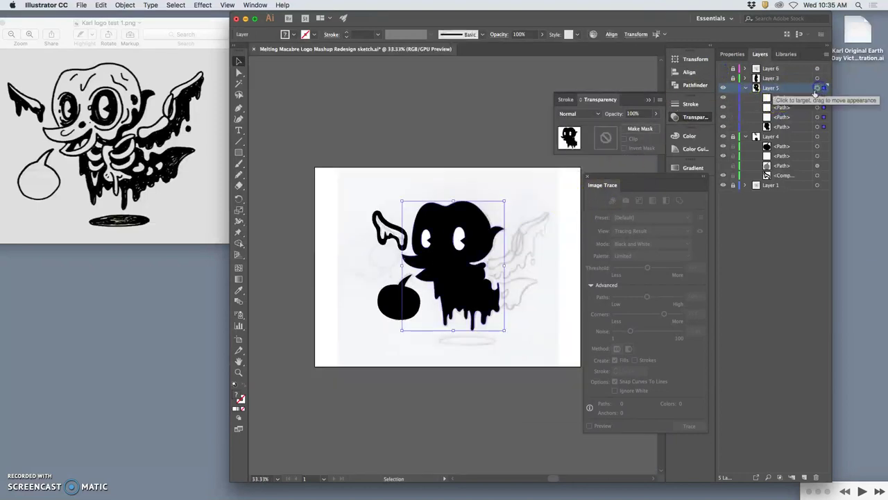
drag(441, 226, 415, 94)
click(499, 114)
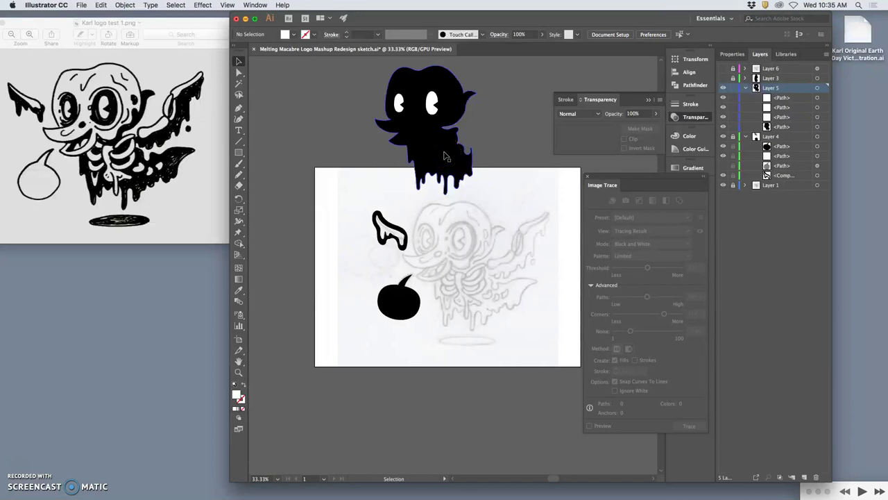
key(super+z)
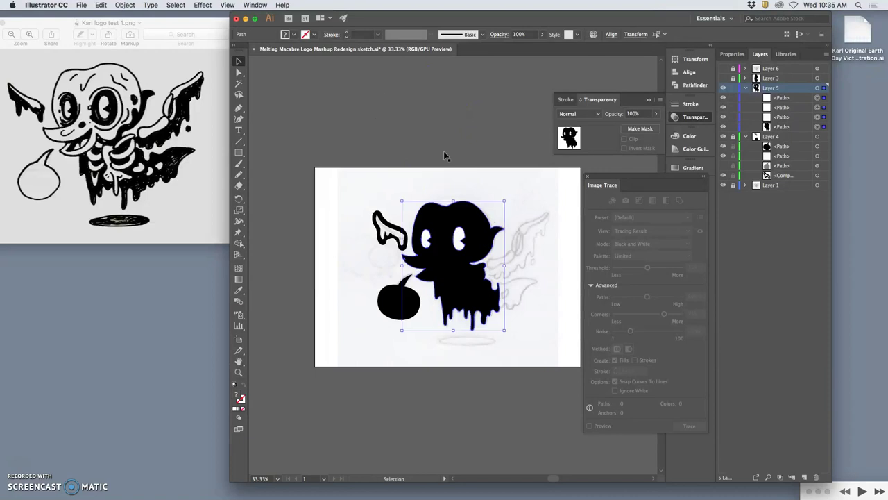
Select only the smaller eye's white pupil path in Layer 5.
click(340, 164)
click(457, 262)
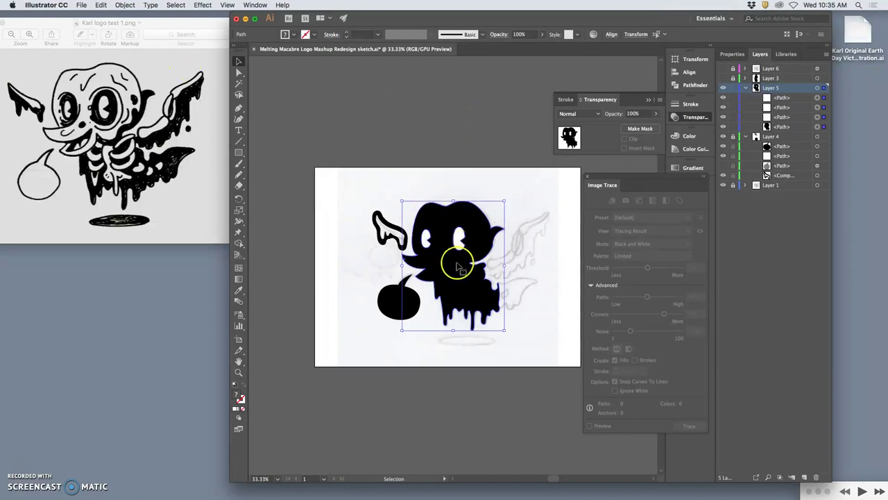
key(super+equal)
click(689, 75)
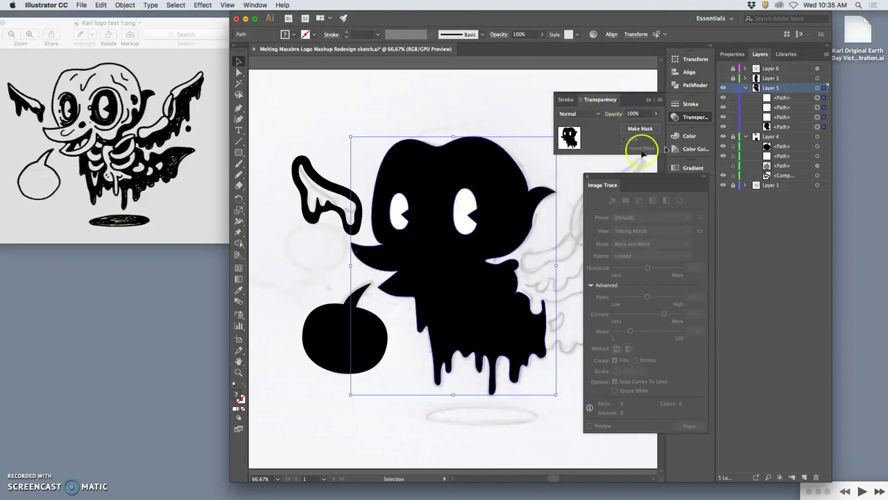
click(817, 98)
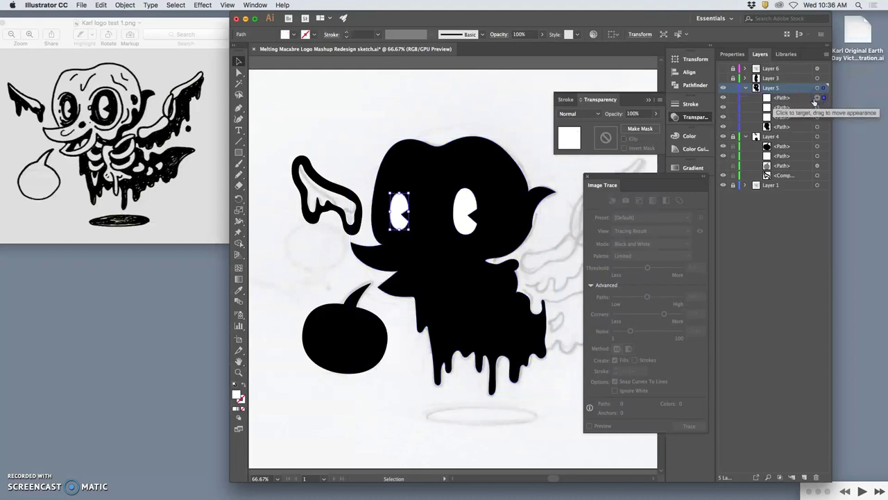